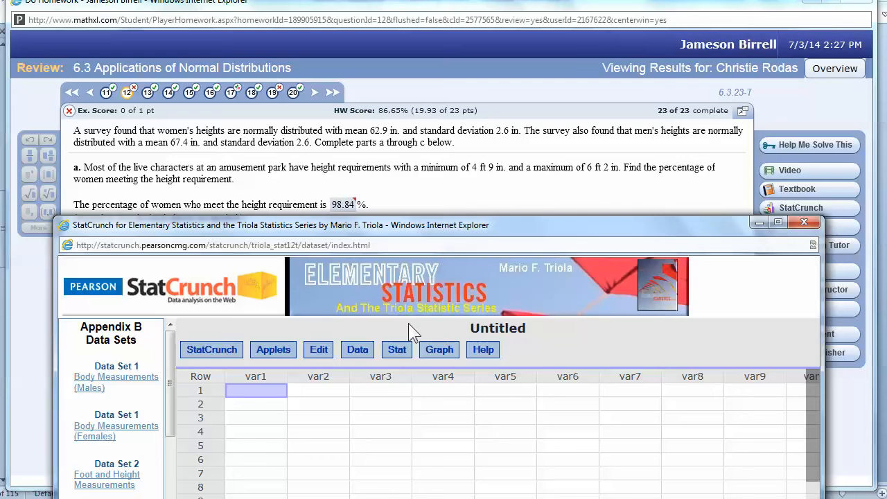
Open StatCrunch's Normal calculator from Stat > Calculators and raise it above the homework page
{"action": "left_click", "coordinate": [398, 351]}
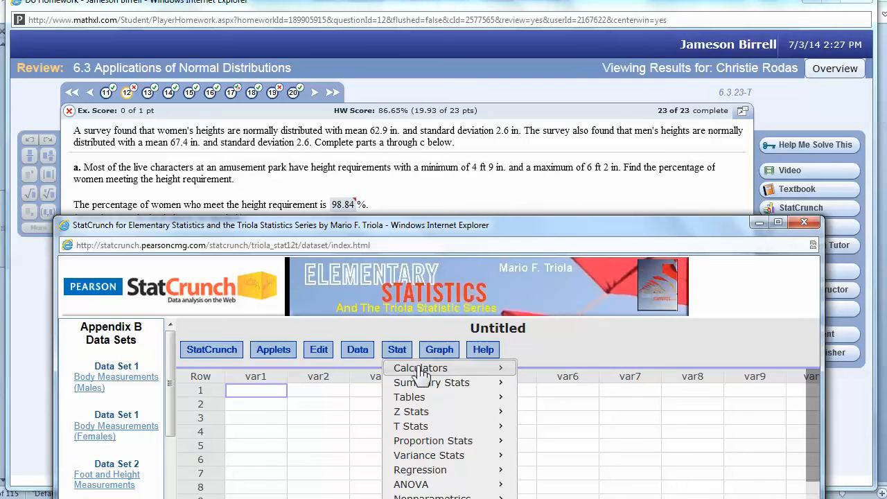
{"action": "mouse_move", "coordinate": [423, 373]}
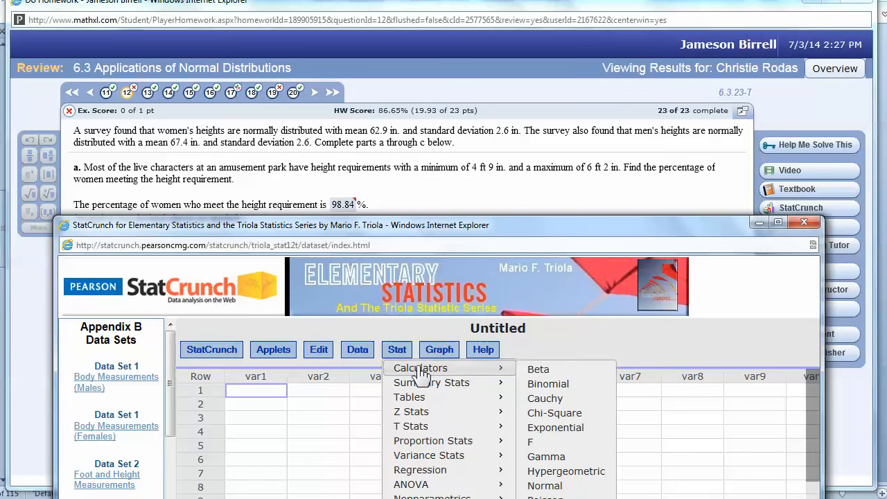
{"action": "left_click", "coordinate": [560, 490]}
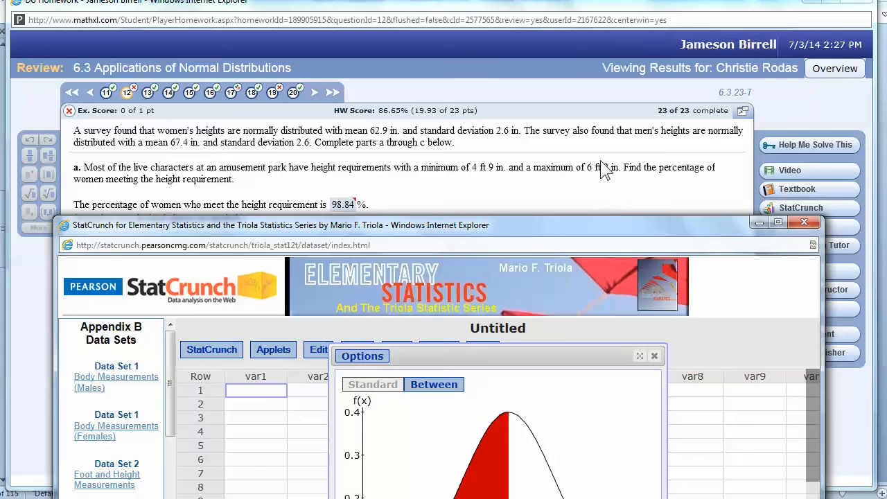
{"action": "left_click_drag", "start_coordinate": [577, 366], "coordinate": [618, 320]}
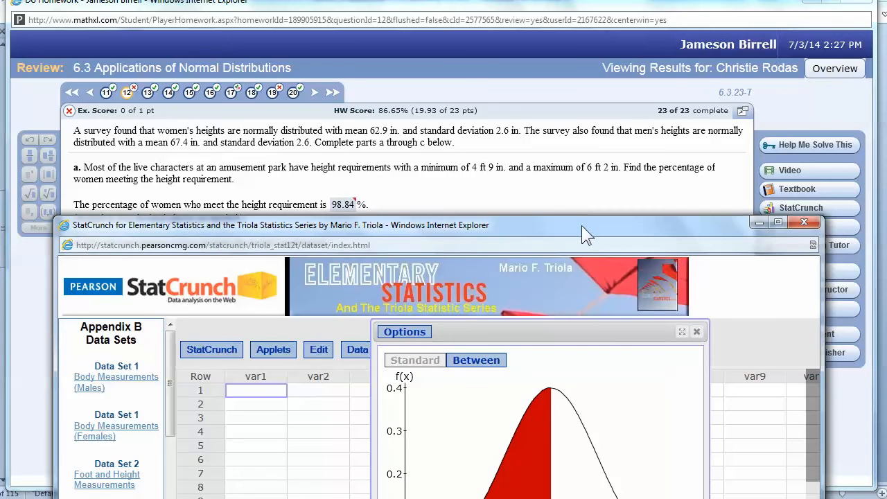
{"action": "left_click_drag", "start_coordinate": [582, 226], "coordinate": [569, 8]}
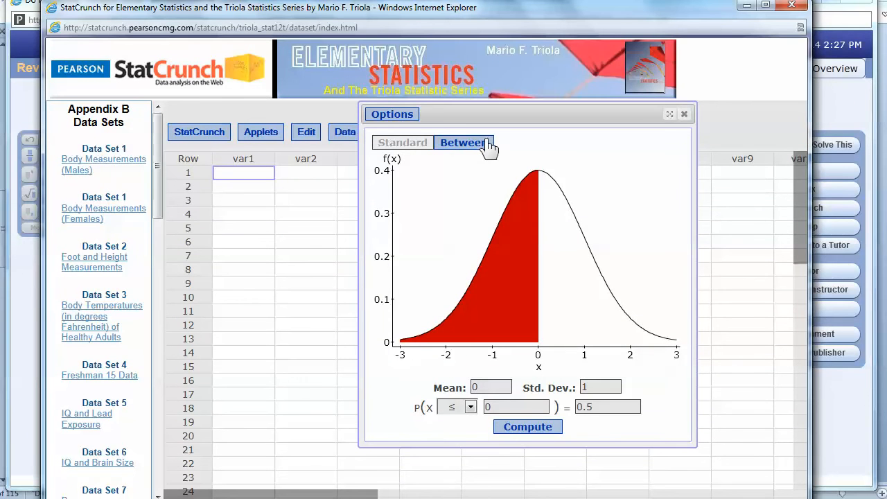
Switch the normal calculator to Between mode and delete the default mean of 0
{"action": "left_click", "coordinate": [466, 146]}
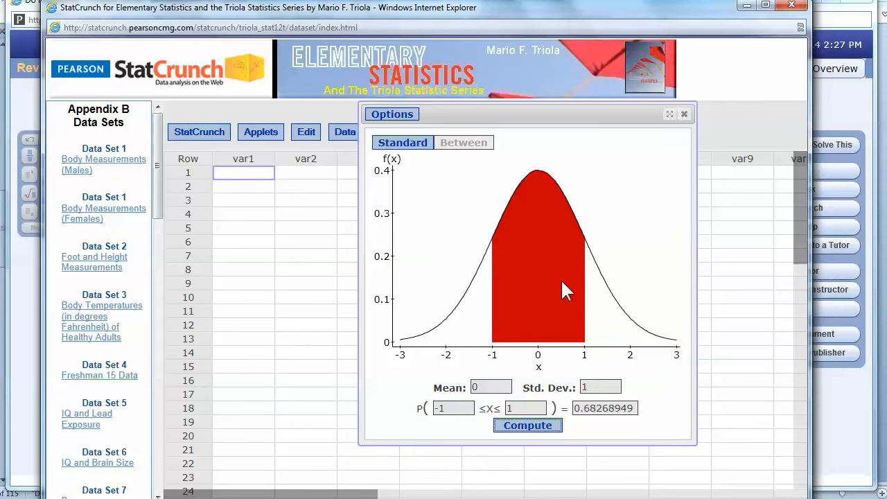
{"action": "left_click", "coordinate": [497, 388]}
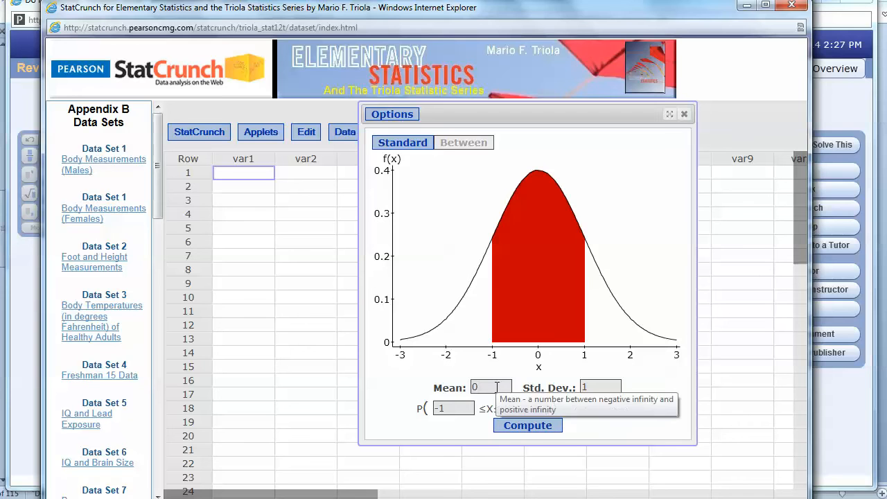
{"action": "key", "text": "BackSpace"}
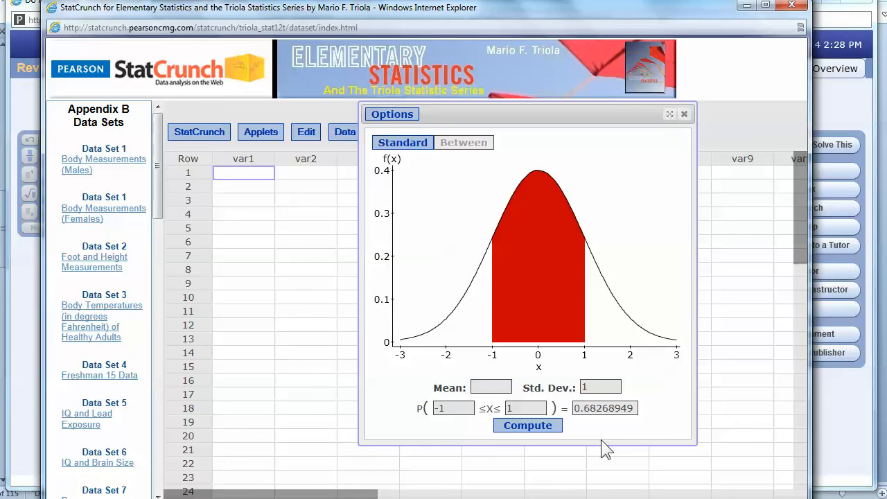
{"action": "key", "text": "alt+Tab"}
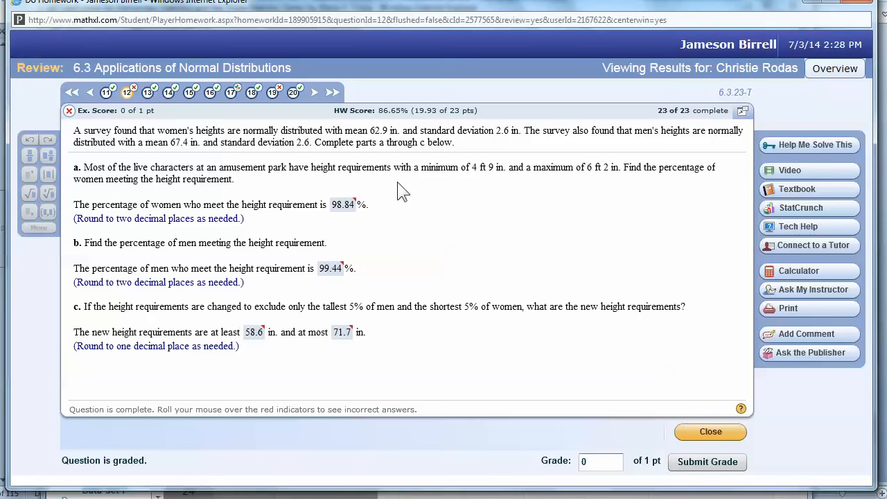
Enter mean 62.9 and standard deviation 2.6 from the homework question
{"action": "key", "text": "alt+Tab"}
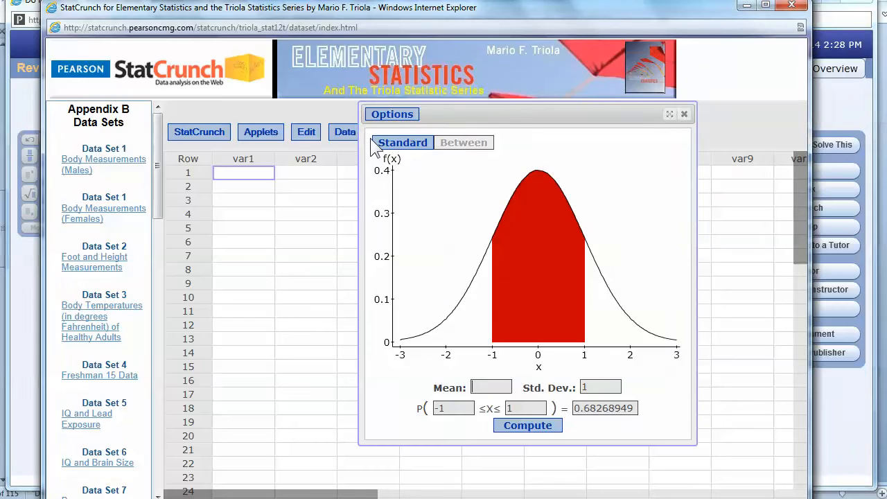
{"action": "type", "text": "62"}
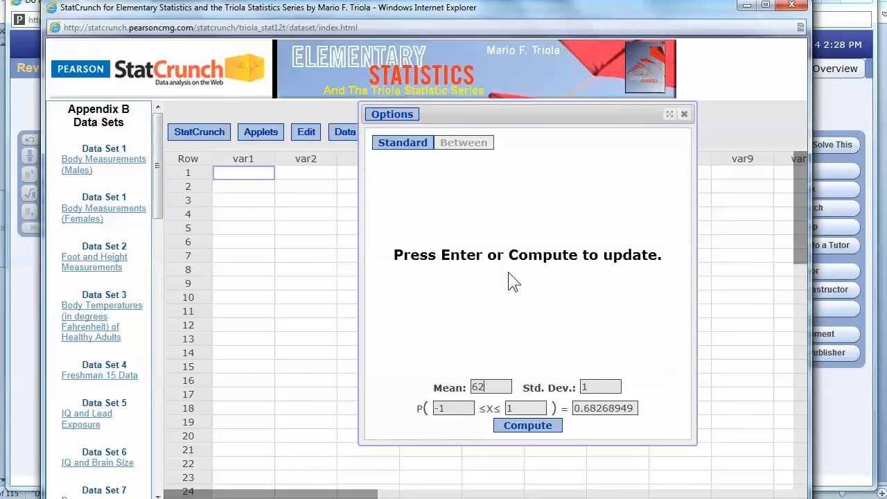
{"action": "type", "text": ".9"}
{"action": "key", "text": "Tab"}
{"action": "key", "text": "alt+Tab"}
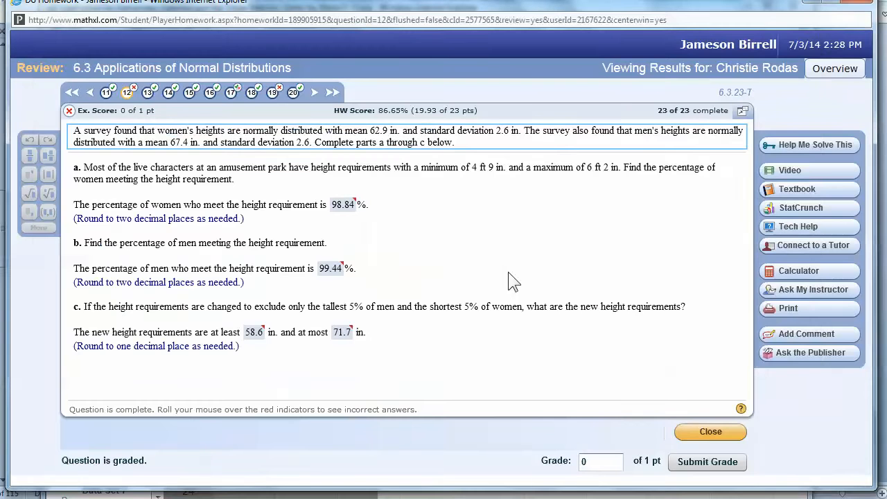
{"action": "key", "text": "alt+Tab"}
{"action": "type", "text": "2"}
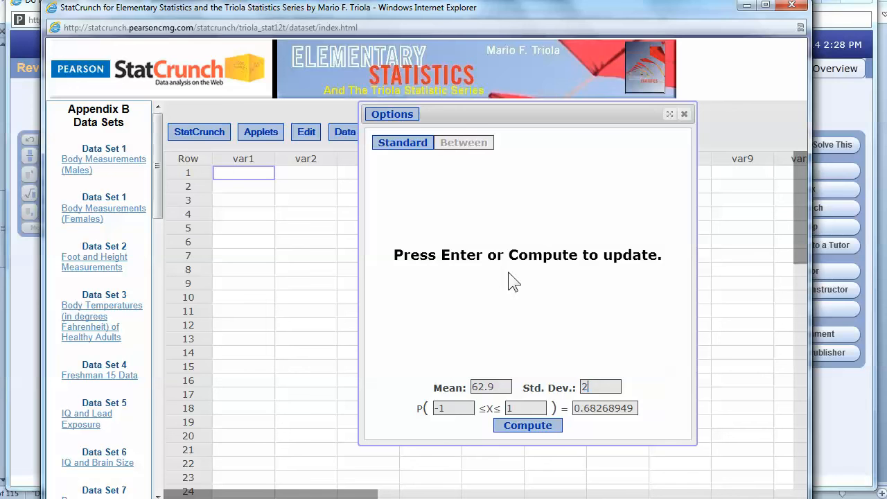
{"action": "type", "text": ".6"}
Clear the calculator's default lower bound of -1
{"action": "left_click", "coordinate": [466, 408]}
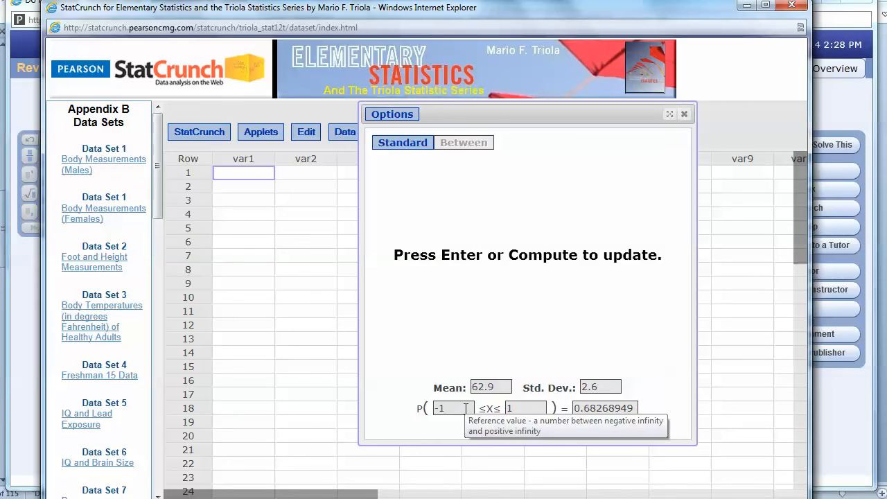
{"action": "key", "text": "BackSpace"}
{"action": "key", "text": "BackSpace"}
{"action": "key", "text": "alt+Tab"}
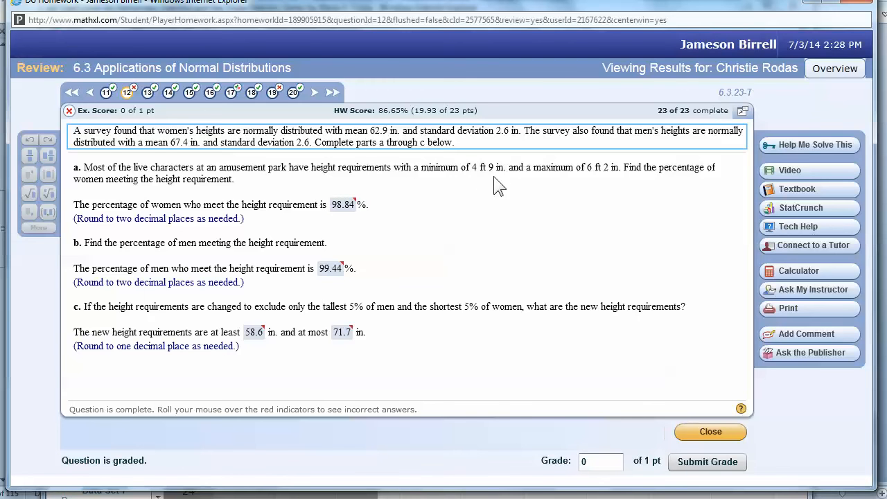
{"action": "key", "text": "alt+Tab"}
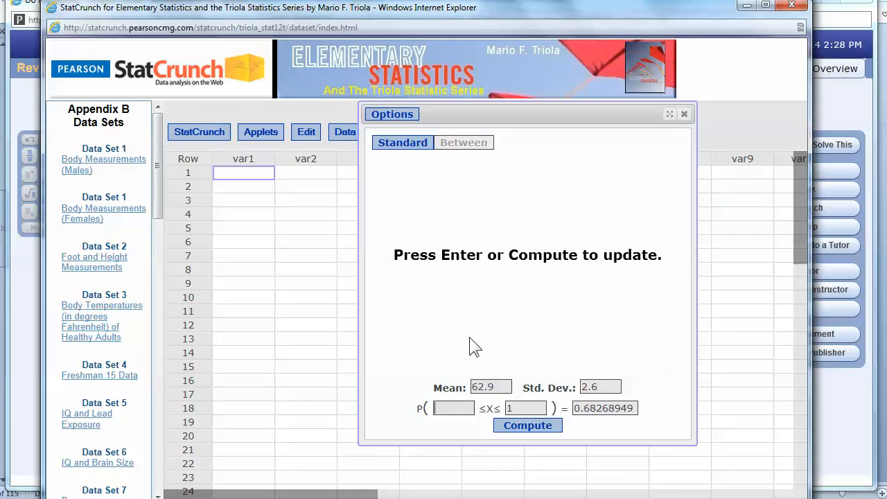
Set the lower bound to 57 and the upper bound to 74 inches
{"action": "left_click", "coordinate": [451, 411]}
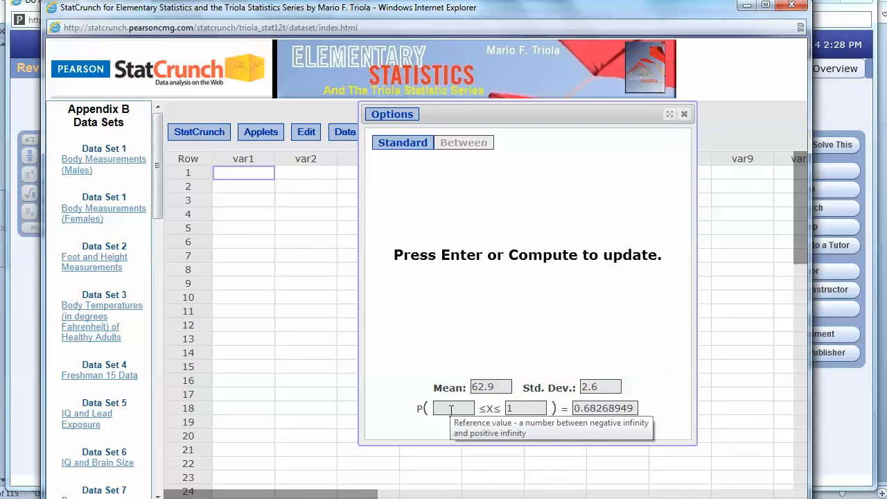
{"action": "type", "text": "5"}
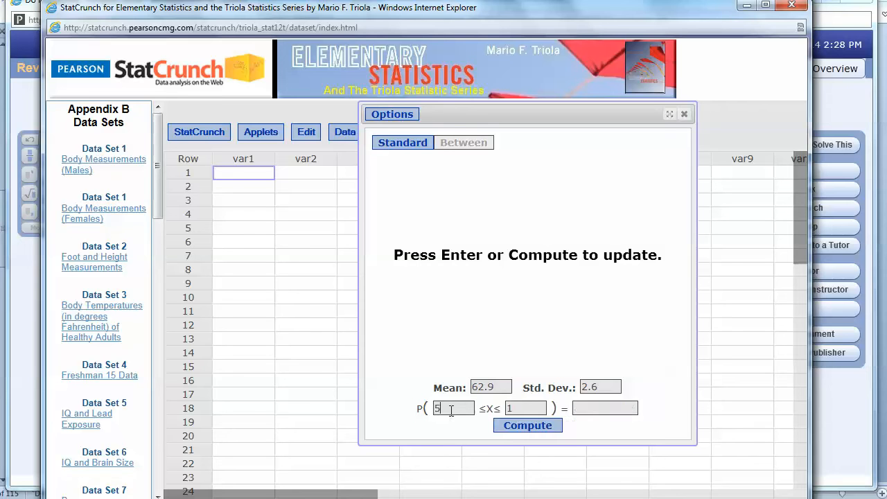
{"action": "type", "text": "7"}
{"action": "left_click", "coordinate": [514, 408]}
{"action": "key", "text": "BackSpace"}
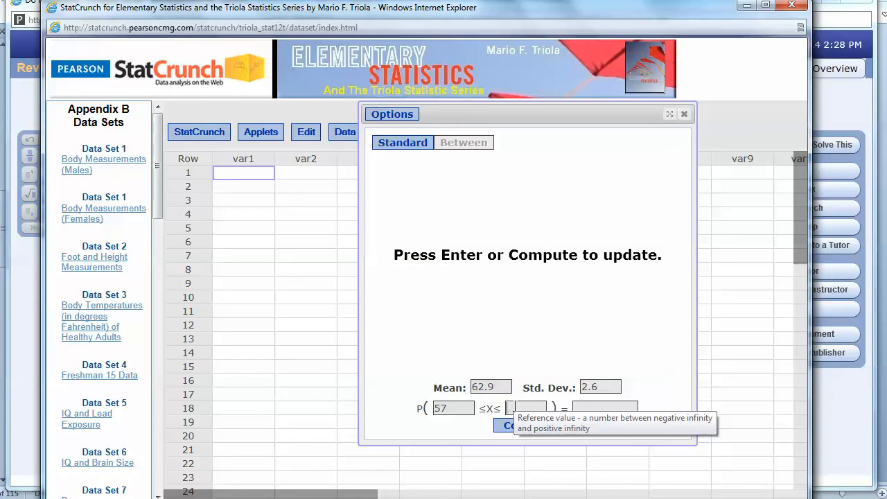
{"action": "key", "text": "alt+Tab"}
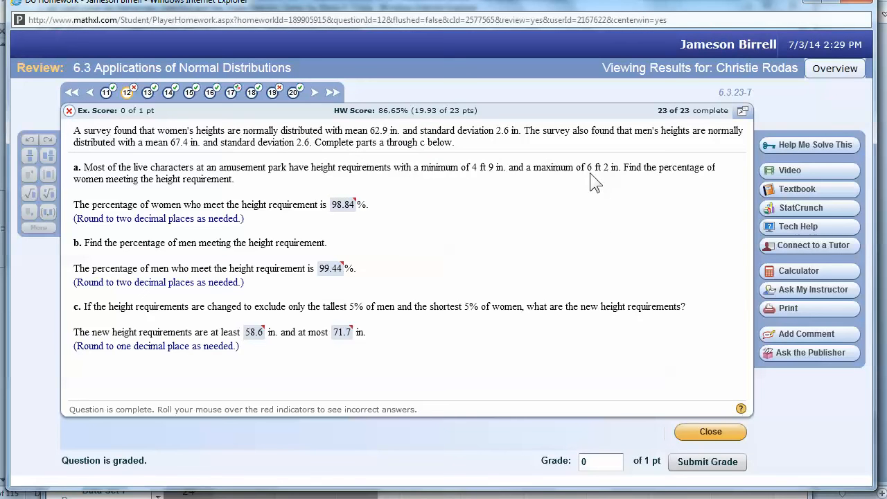
{"action": "key", "text": "alt+Tab"}
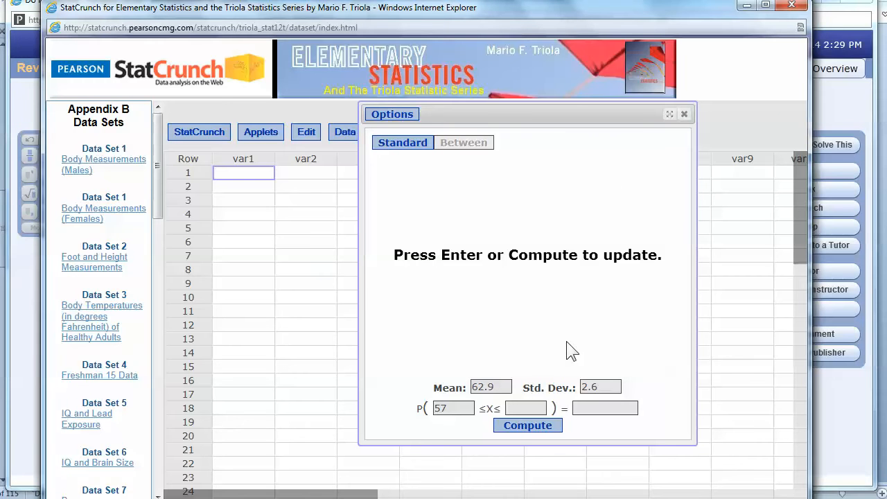
{"action": "type", "text": "74"}
Compute P(57 ≤ X ≤ 74) = 0.98836304 and compare it with the homework
{"action": "left_click", "coordinate": [494, 413]}
{"action": "left_click", "coordinate": [559, 428]}
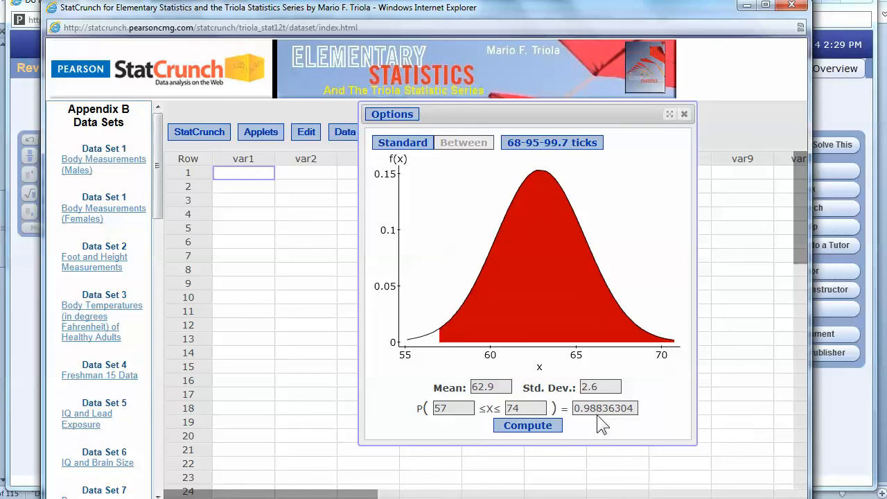
{"action": "key", "text": "alt+Tab"}
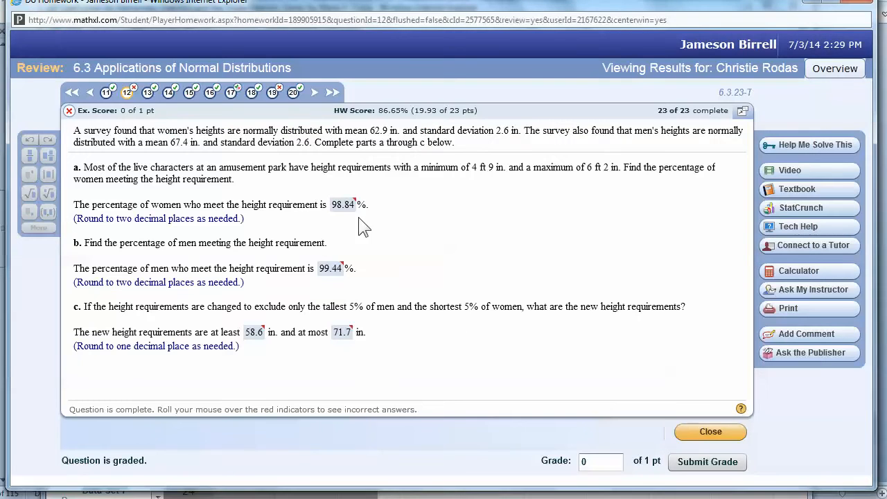
Check the graded women's answer of 98.84% in the MathXL review
{"action": "key", "text": "alt+Tab"}
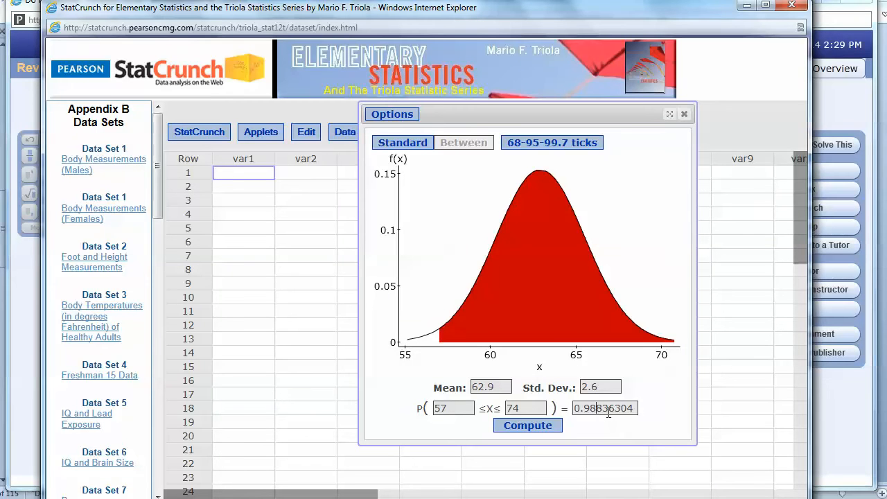
{"action": "key", "text": "alt+Tab"}
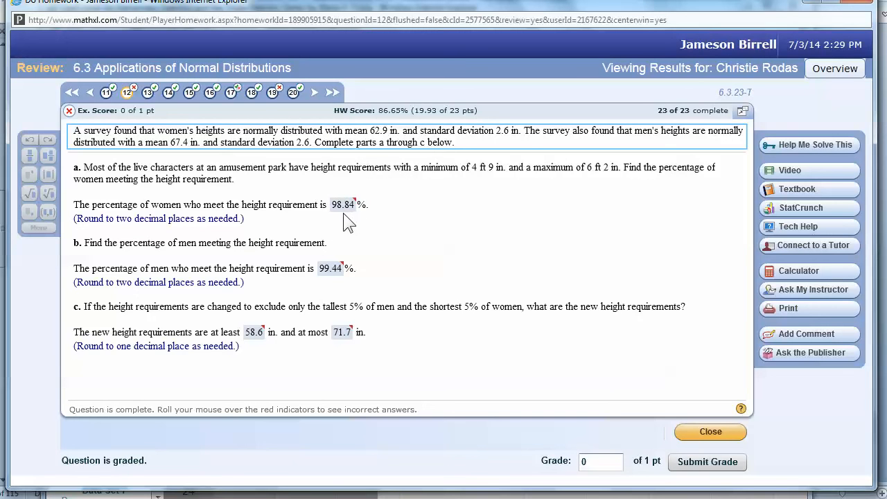
{"action": "mouse_move", "coordinate": [337, 212]}
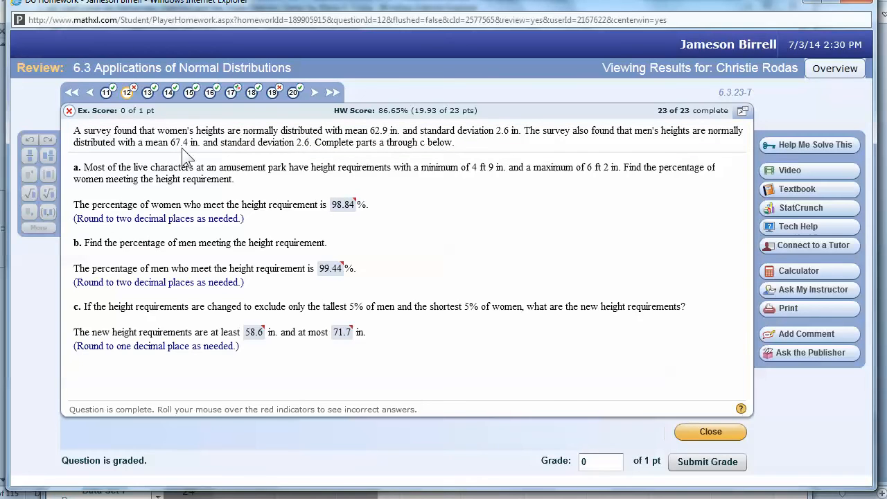
Select and delete the mean of 62.9 in the normal calculator
{"action": "key", "text": "alt+Tab"}
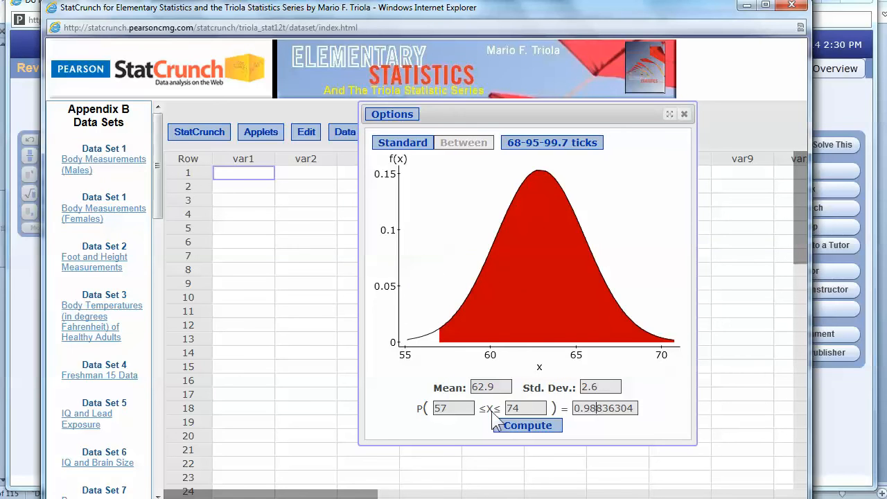
{"action": "left_click_drag", "start_coordinate": [494, 387], "coordinate": [464, 387]}
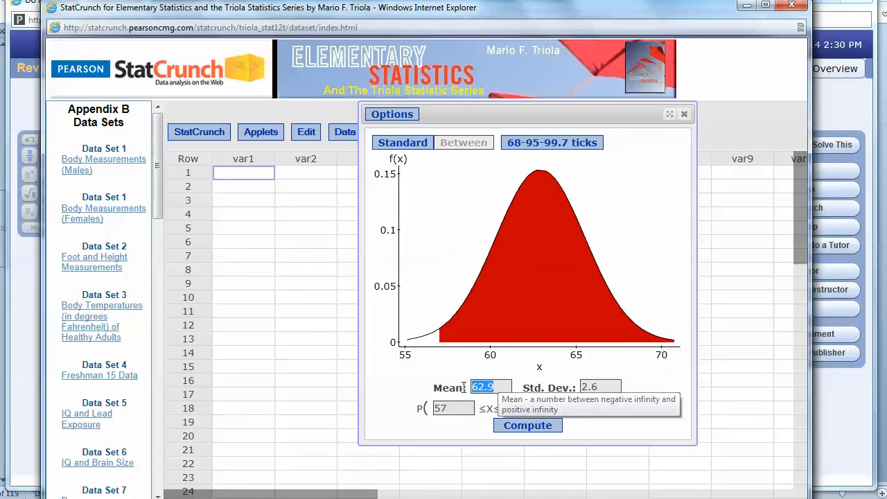
{"action": "key", "text": "alt+Tab"}
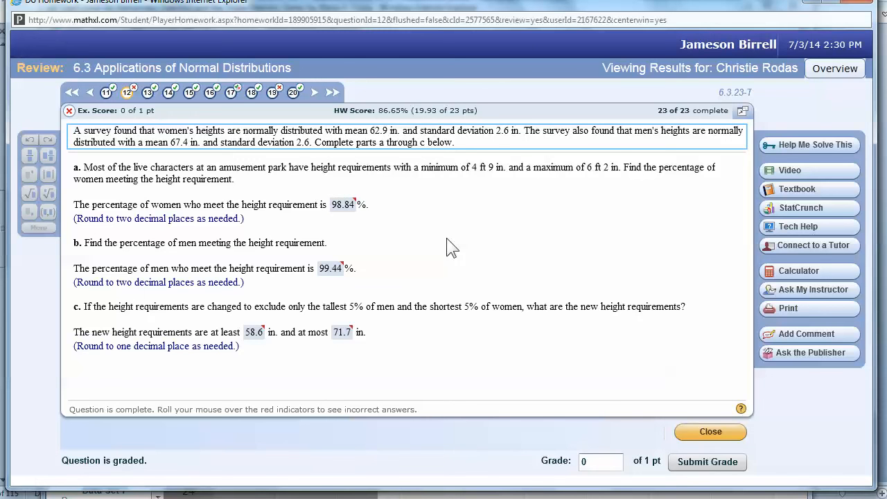
{"action": "key", "text": "alt+Tab"}
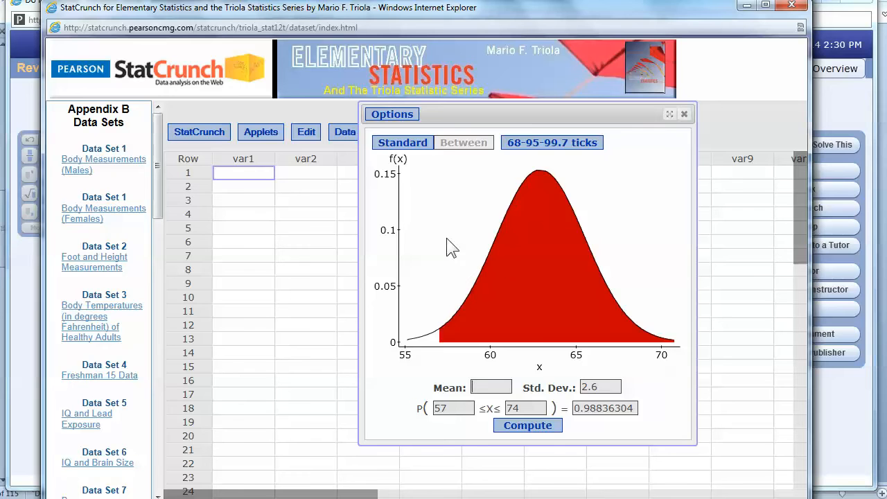
Enter mean 67.4 and recompute, getting 0.99440128 for men, then return to the homework
{"action": "type", "text": "67.4"}
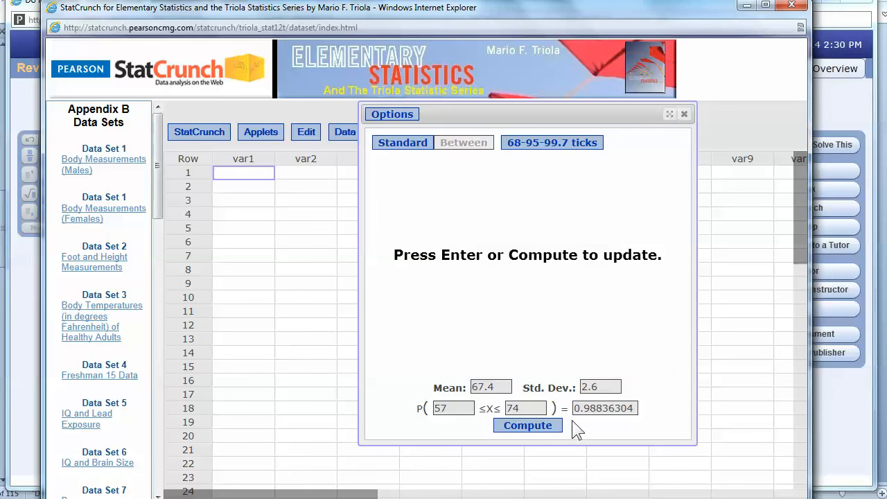
{"action": "left_click", "coordinate": [530, 425]}
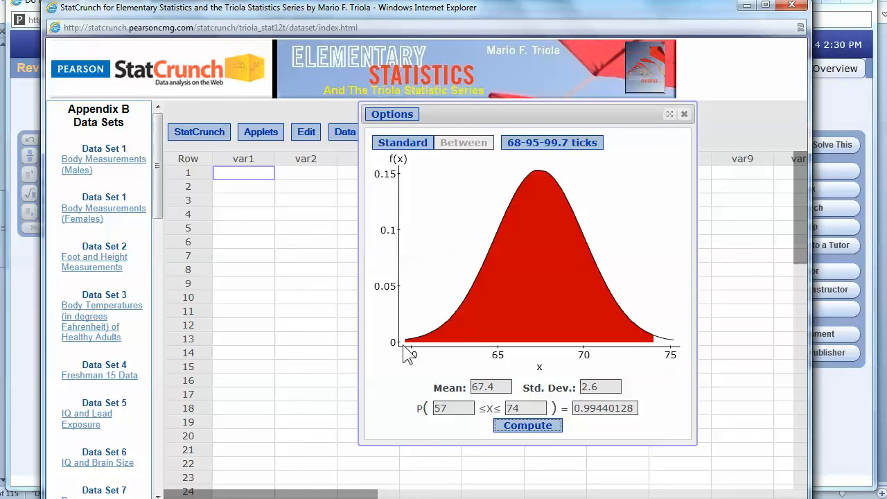
{"action": "key", "text": "alt+Tab"}
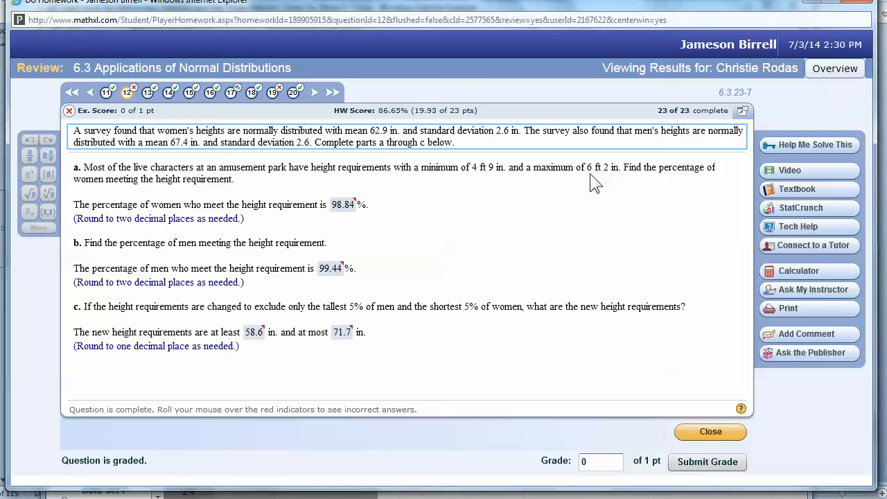
Compare the men's graded answer of 99.44% with the StatCrunch result
{"action": "mouse_move", "coordinate": [331, 273]}
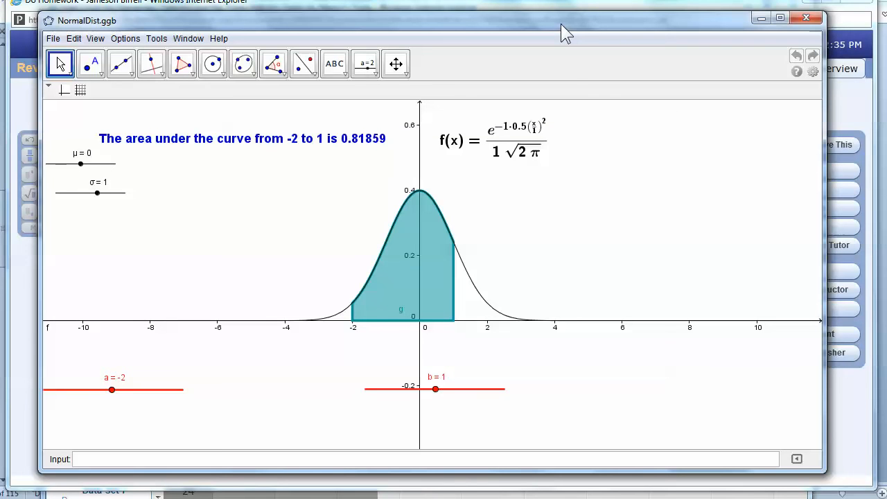
{"action": "left_click", "coordinate": [396, 63]}
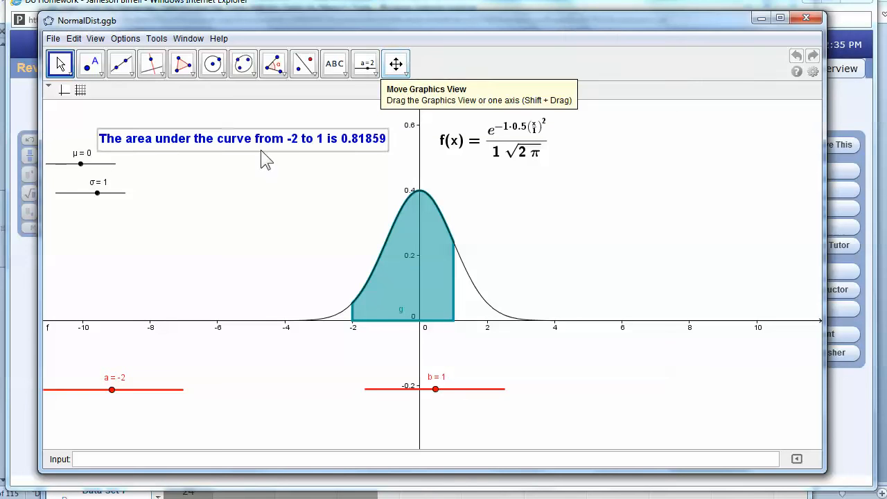
{"action": "key", "text": "Escape"}
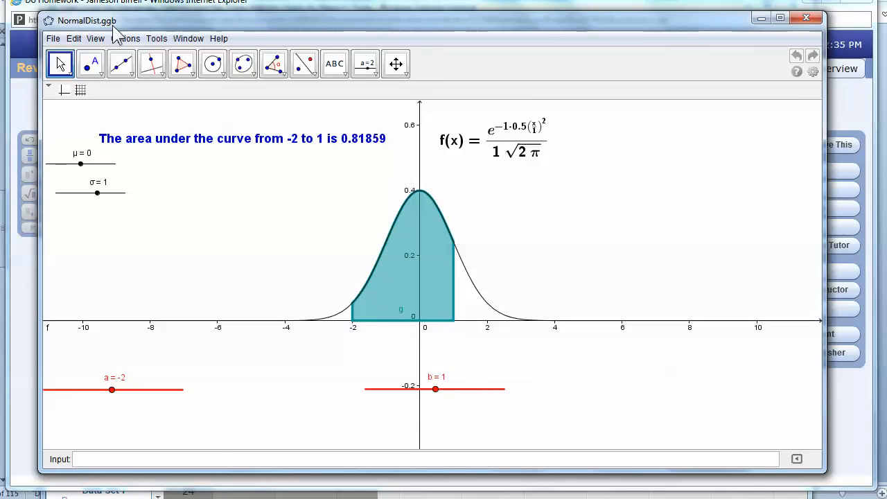
{"action": "left_click", "coordinate": [219, 39]}
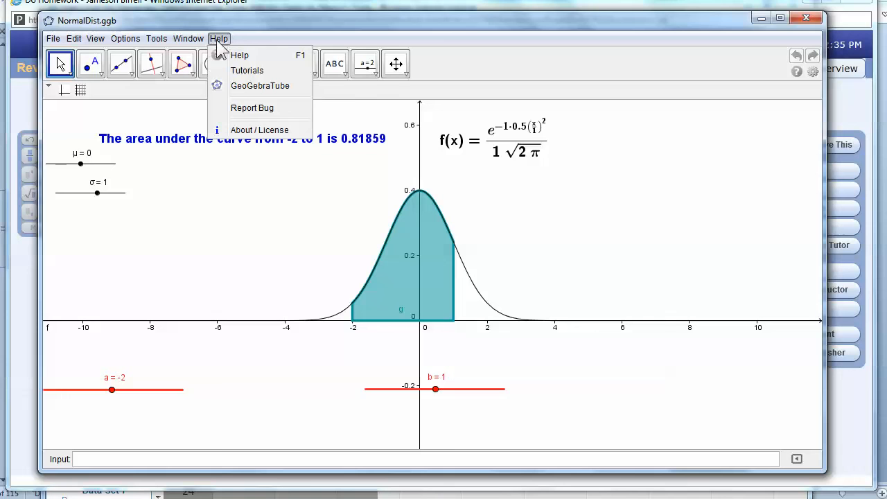
{"action": "left_click", "coordinate": [278, 131]}
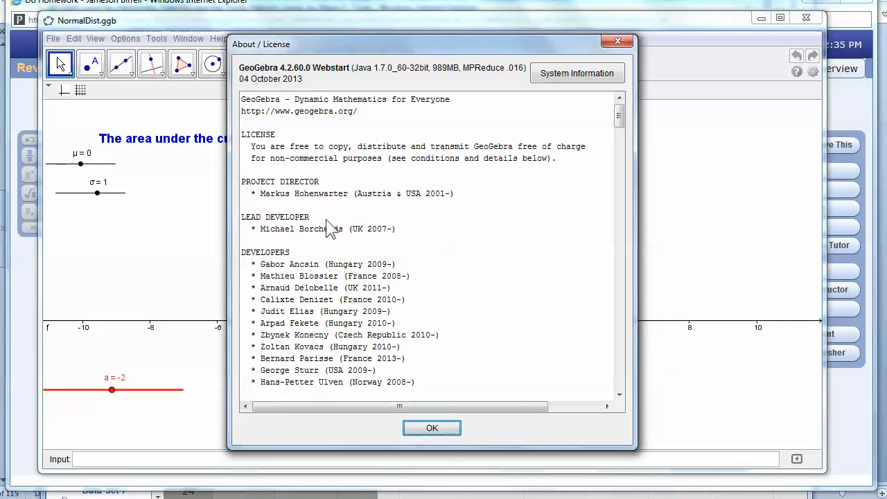
{"action": "left_click", "coordinate": [619, 43]}
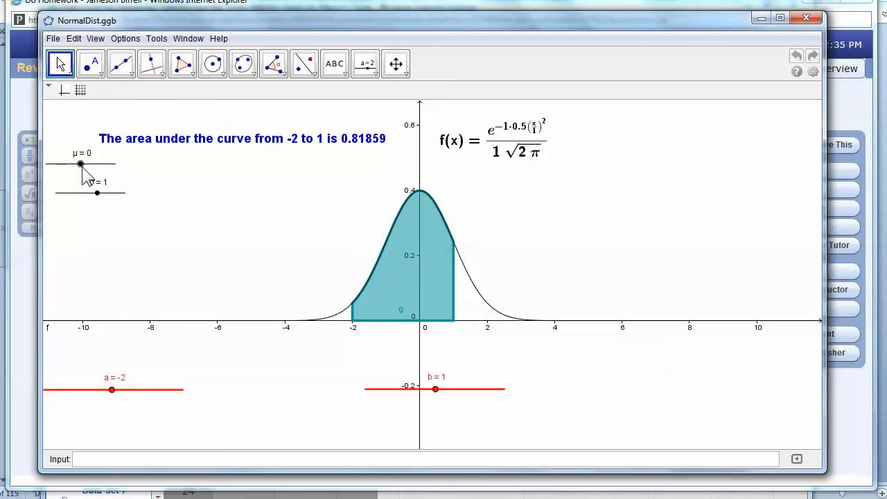
Raise the μ slider's maximum to 67.4, leaving μ at 4.9
{"action": "left_click_drag", "start_coordinate": [82, 167], "coordinate": [100, 172]}
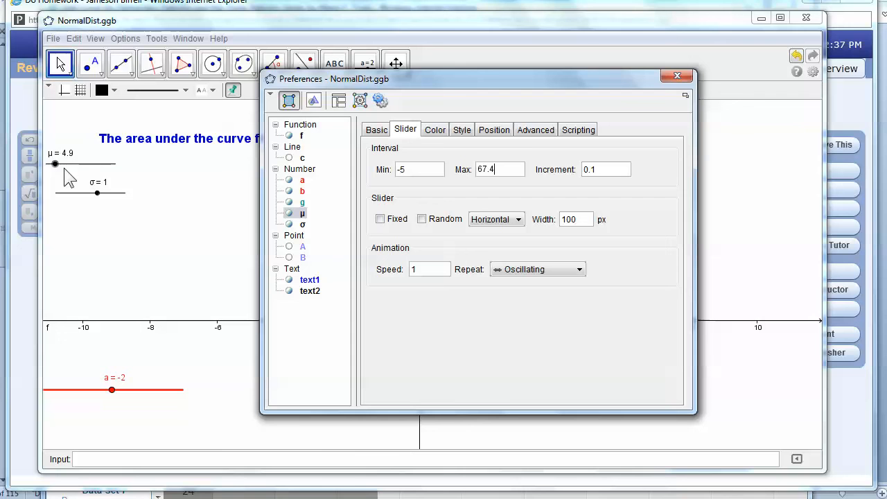
{"action": "left_click", "coordinate": [403, 133]}
{"action": "left_click", "coordinate": [677, 76]}
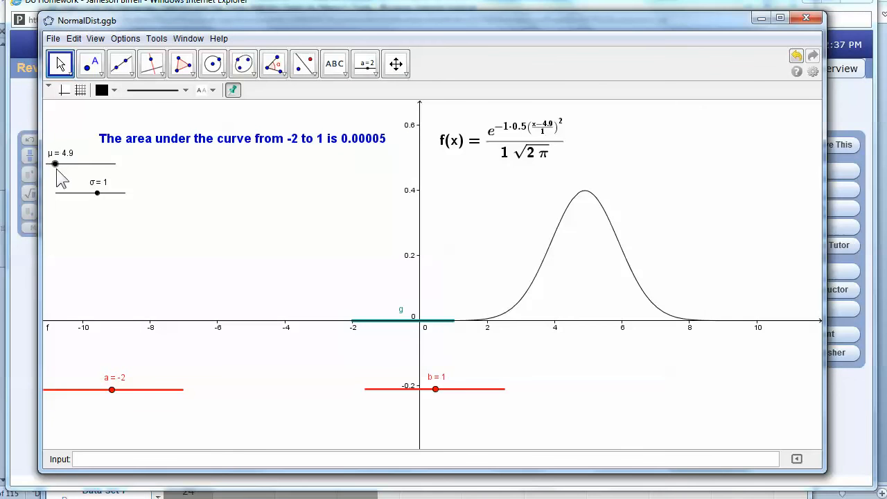
Set the sliders to μ = 67.4 and σ = 2.6
{"action": "left_click_drag", "start_coordinate": [55, 164], "coordinate": [156, 164]}
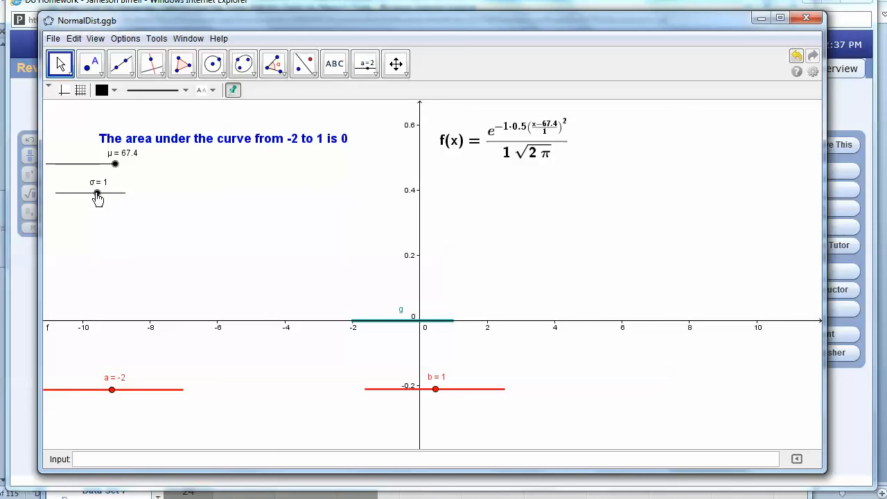
{"action": "left_click_drag", "start_coordinate": [98, 198], "coordinate": [96, 194]}
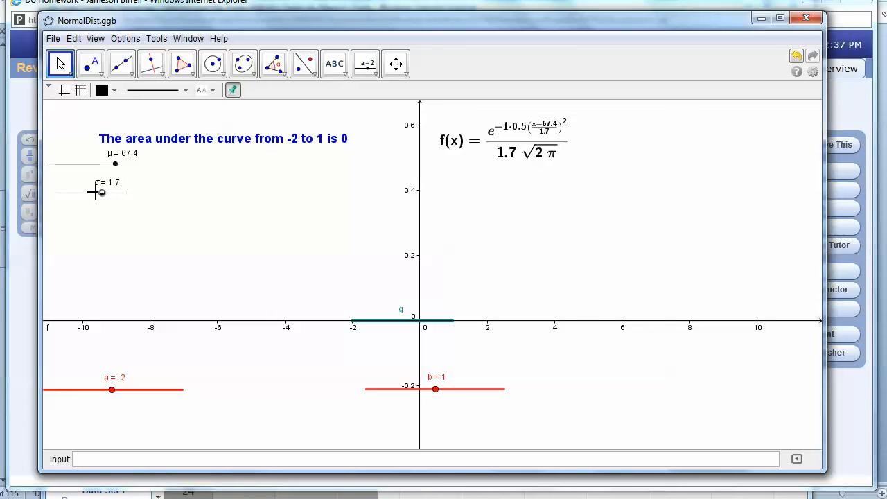
{"action": "key", "text": "Right"}
{"action": "key", "text": "Right"}
{"action": "key", "text": "Right"}
{"action": "key", "text": "Right"}
{"action": "key", "text": "Right"}
{"action": "key", "text": "Right"}
{"action": "key", "text": "Right"}
{"action": "key", "text": "Right"}
{"action": "key", "text": "Right"}
Pan the graph to about x 56–78 so the whole bell curve shows
{"action": "left_click_drag", "start_coordinate": [684, 248], "coordinate": [492, 249]}
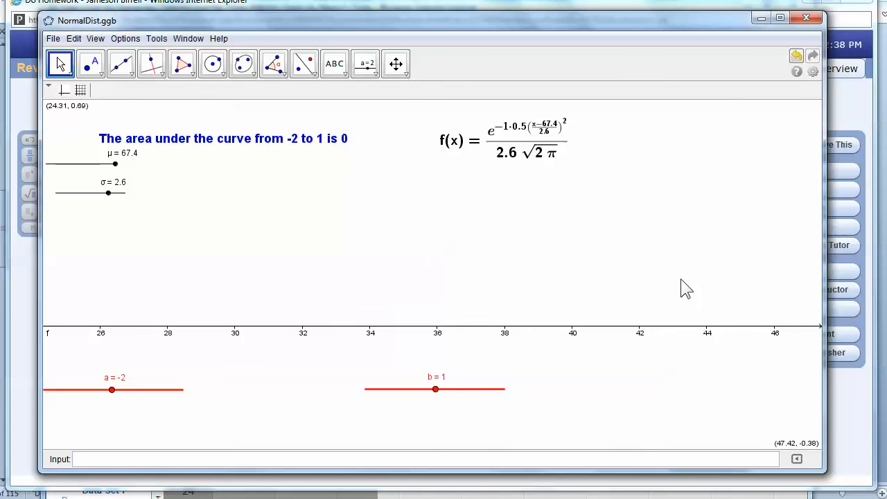
{"action": "left_click_drag", "start_coordinate": [681, 280], "coordinate": [407, 294]}
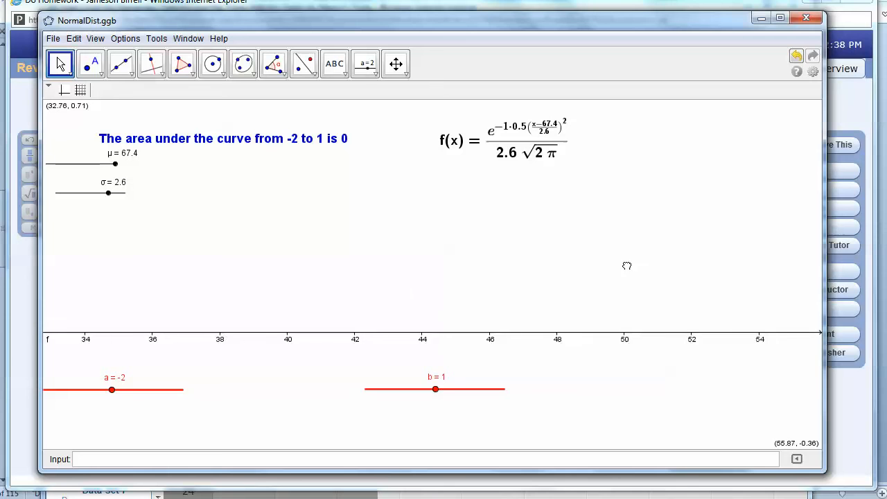
{"action": "left_click_drag", "start_coordinate": [624, 263], "coordinate": [395, 254]}
{"action": "left_click_drag", "start_coordinate": [568, 257], "coordinate": [306, 281]}
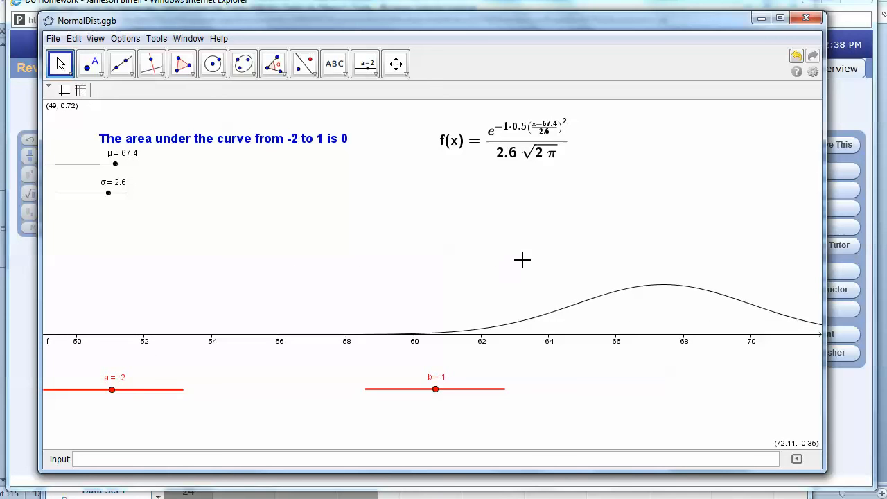
{"action": "left_click_drag", "start_coordinate": [523, 259], "coordinate": [288, 249]}
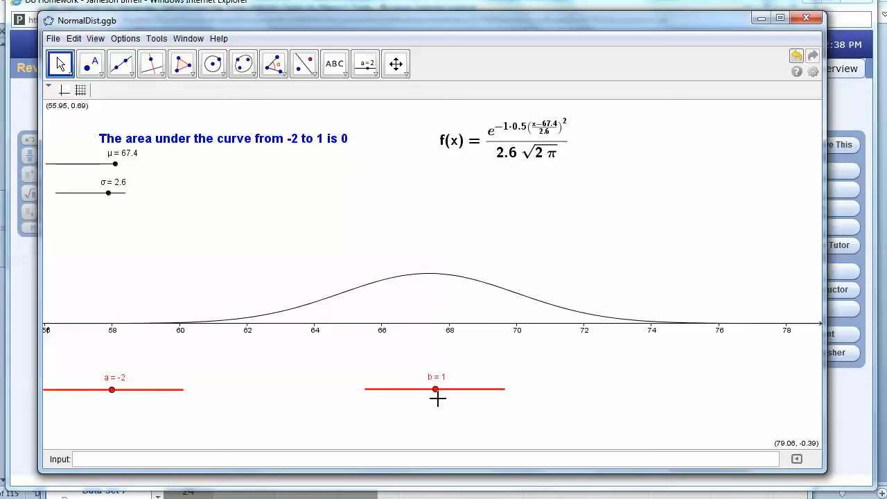
Raise upper limit b and set lower limit a to -100
{"action": "left_click_drag", "start_coordinate": [438, 398], "coordinate": [487, 398]}
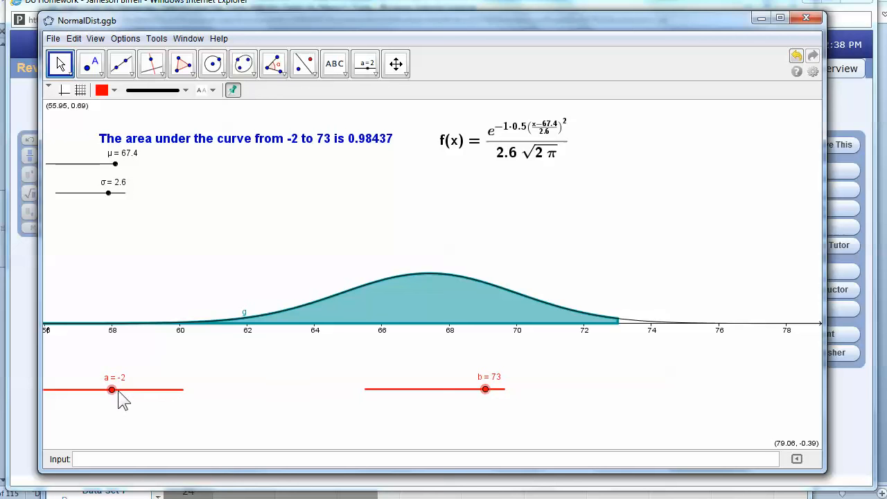
{"action": "left_click_drag", "start_coordinate": [111, 391], "coordinate": [65, 392]}
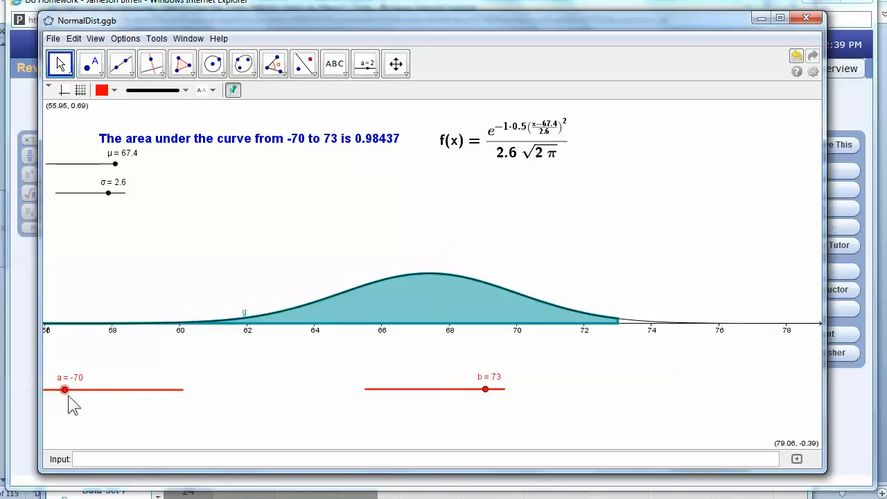
{"action": "left_click_drag", "start_coordinate": [63, 390], "coordinate": [24, 400]}
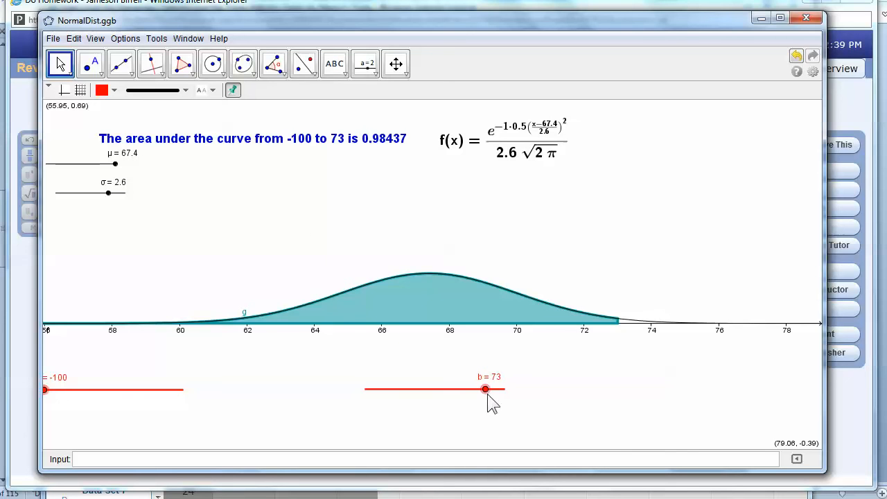
Fine-tune upper limit b to 71.68 so the area reads 0.95013
{"action": "left_click_drag", "start_coordinate": [488, 397], "coordinate": [485, 400]}
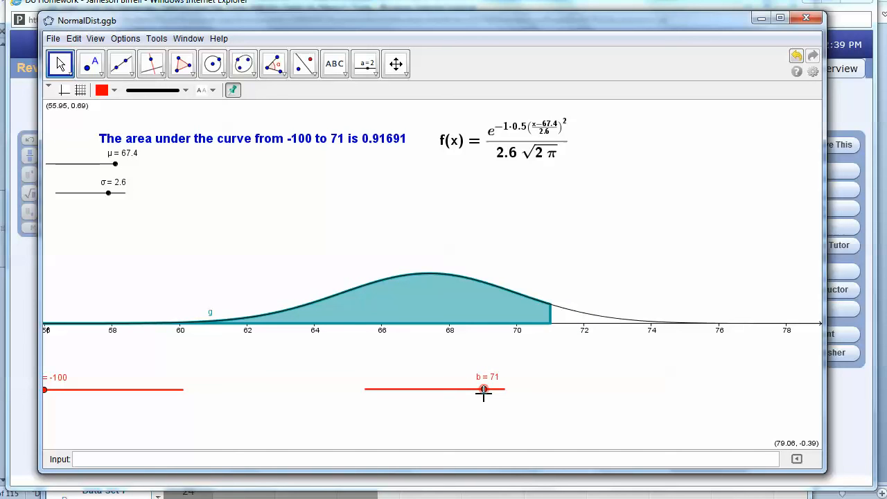
{"action": "key", "text": "Right"}
{"action": "key", "text": "Right"}
{"action": "key", "text": "Right"}
{"action": "key", "text": "Right"}
{"action": "key", "text": "Right"}
{"action": "key", "text": "Right"}
{"action": "key", "text": "Right"}
{"action": "key", "text": "Right"}
{"action": "key", "text": "Right"}
{"action": "key", "text": "Right"}
{"action": "key", "text": "Right"}
{"action": "key", "text": "Right"}
{"action": "key", "text": "Right"}
{"action": "key", "text": "Right"}
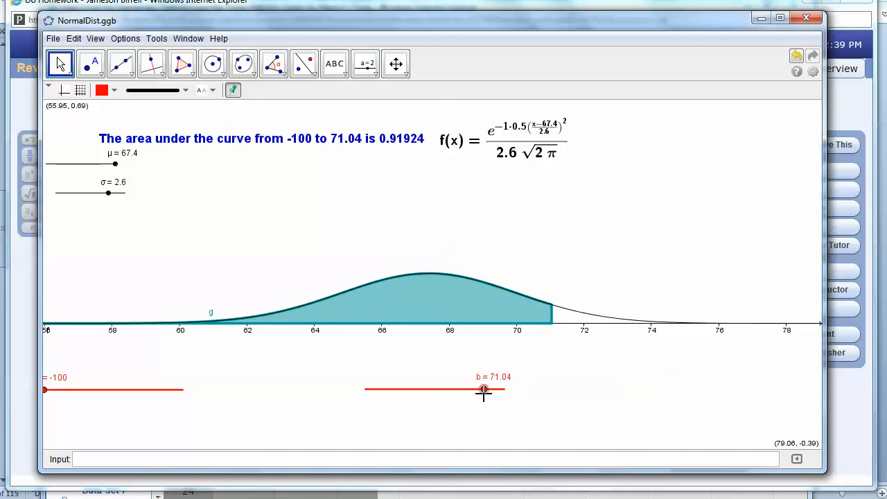
{"action": "key", "text": "Right"}
{"action": "key", "text": "Right"}
{"action": "key", "text": "Right"}
{"action": "key", "text": "Right"}
{"action": "key", "text": "Right"}
{"action": "key", "text": "Right"}
{"action": "key", "text": "Right"}
{"action": "key", "text": "Right"}
{"action": "key", "text": "Right"}
{"action": "key", "text": "Right"}
{"action": "key", "text": "Right"}
{"action": "key", "text": "Right"}
{"action": "key", "text": "Right"}
{"action": "key", "text": "Right"}
{"action": "key", "text": "Right"}
{"action": "key", "text": "Right"}
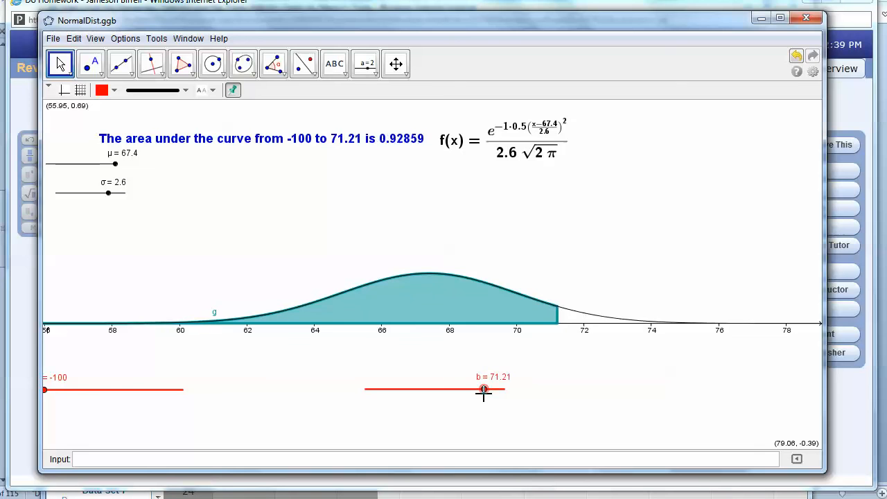
{"action": "key", "text": "Right"}
{"action": "key", "text": "Right"}
{"action": "key", "text": "Right"}
{"action": "key", "text": "Right"}
{"action": "key", "text": "Right"}
{"action": "key", "text": "Right"}
{"action": "key", "text": "Right"}
{"action": "key", "text": "Right"}
{"action": "key", "text": "Right"}
{"action": "key", "text": "Right"}
{"action": "key", "text": "Right"}
{"action": "key", "text": "Right"}
{"action": "key", "text": "Right"}
{"action": "key", "text": "Right"}
{"action": "key", "text": "Right"}
{"action": "key", "text": "Right"}
{"action": "key", "text": "Right"}
{"action": "key", "text": "Right"}
{"action": "key", "text": "Right"}
{"action": "key", "text": "Right"}
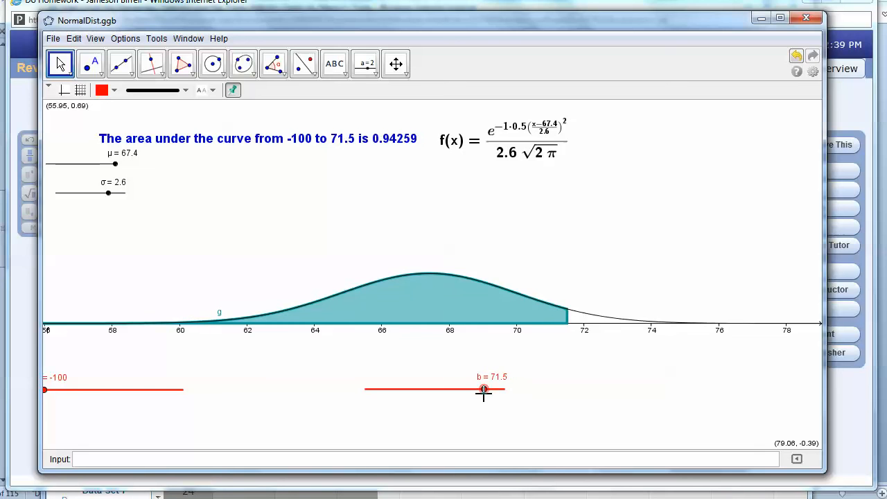
{"action": "key", "text": "Right"}
{"action": "key", "text": "Right"}
{"action": "key", "text": "Right"}
{"action": "key", "text": "Right"}
{"action": "key", "text": "Right"}
{"action": "key", "text": "Right"}
{"action": "key", "text": "Right"}
{"action": "key", "text": "Right"}
{"action": "key", "text": "Right"}
{"action": "key", "text": "Right"}
{"action": "key", "text": "Right"}
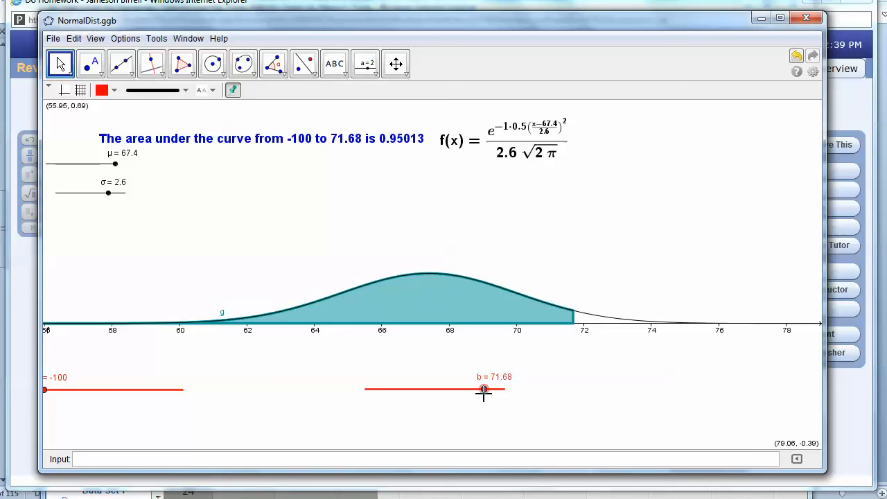
{"action": "key", "text": "Left"}
{"action": "key", "text": "Left"}
{"action": "key", "text": "Right"}
{"action": "key", "text": "Left"}
{"action": "key", "text": "Right"}
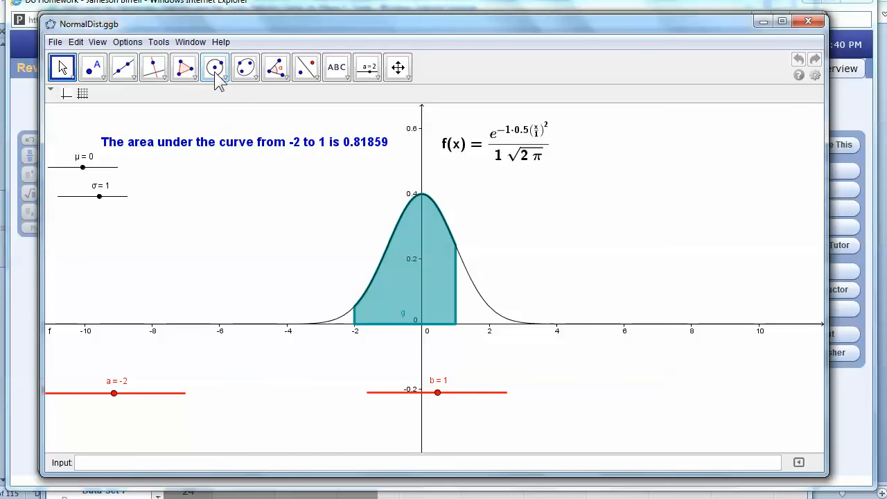
Set the mean μ to 62.9 and pan the graph toward the shifted curve
{"action": "mouse_move", "coordinate": [82, 167]}
{"action": "left_mouse_down"}
{"action": "mouse_move", "coordinate": [129, 177]}
{"action": "mouse_move", "coordinate": [110, 196]}
{"action": "left_mouse_up"}
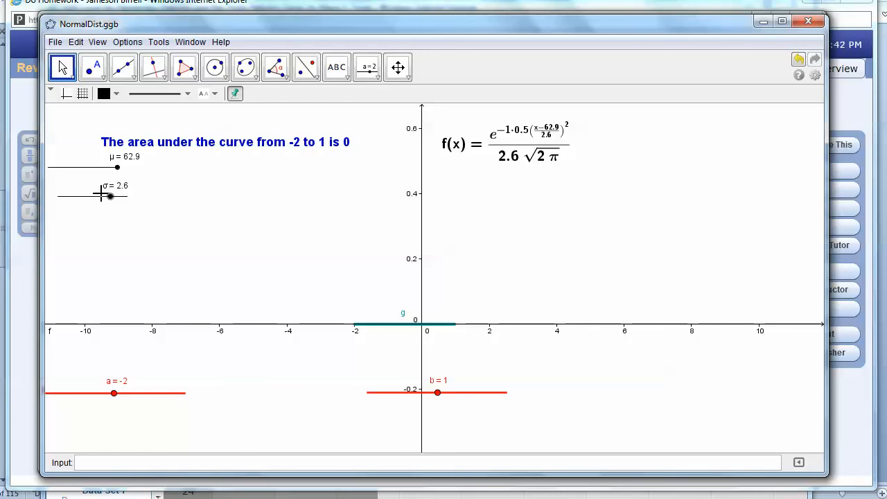
{"action": "left_click", "coordinate": [698, 263]}
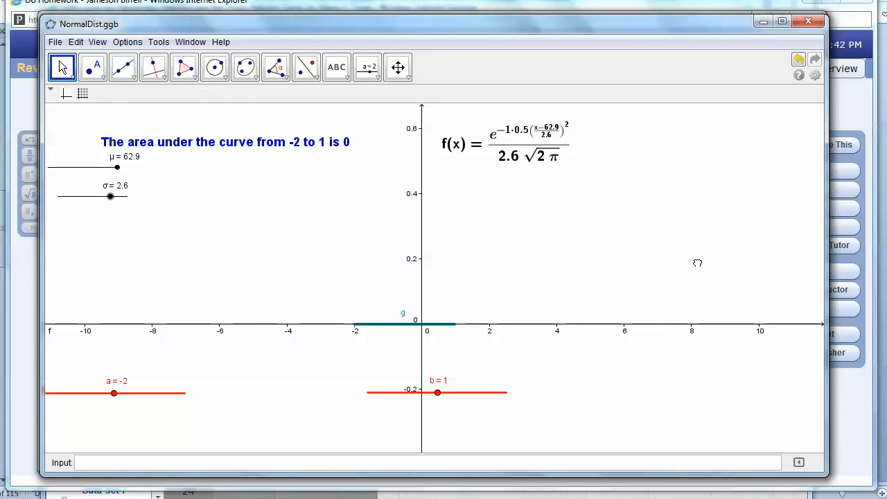
{"action": "left_click_drag", "start_coordinate": [698, 262], "coordinate": [184, 253]}
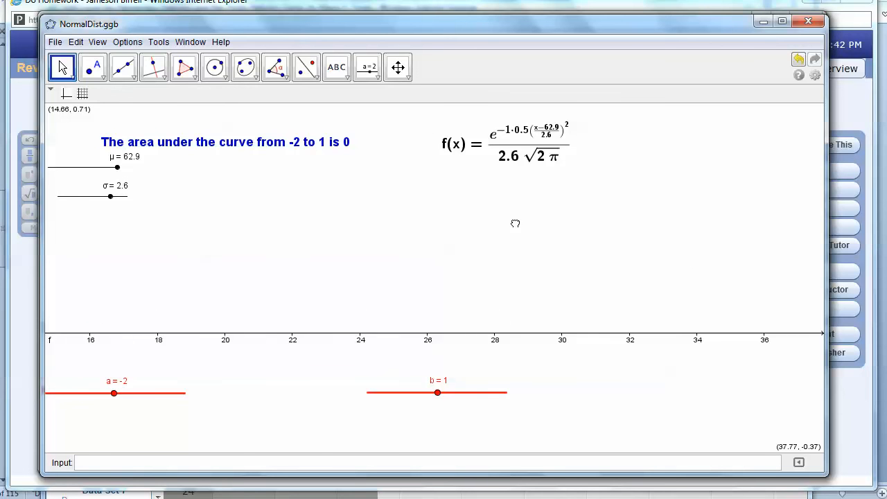
{"action": "left_click_drag", "start_coordinate": [515, 223], "coordinate": [180, 247]}
{"action": "left_click_drag", "start_coordinate": [563, 257], "coordinate": [310, 247]}
{"action": "left_click_drag", "start_coordinate": [527, 264], "coordinate": [473, 261]}
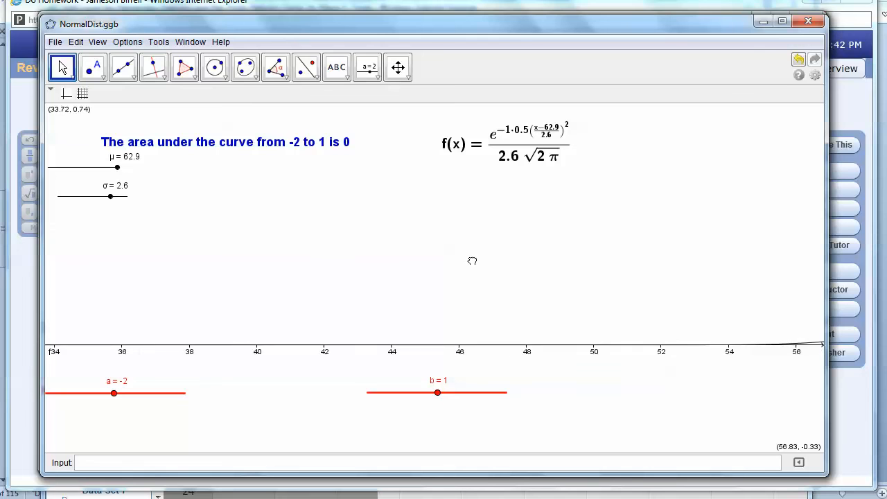
Center the women's bell curve in view and raise upper limit b to 100
{"action": "left_click_drag", "start_coordinate": [589, 258], "coordinate": [153, 267]}
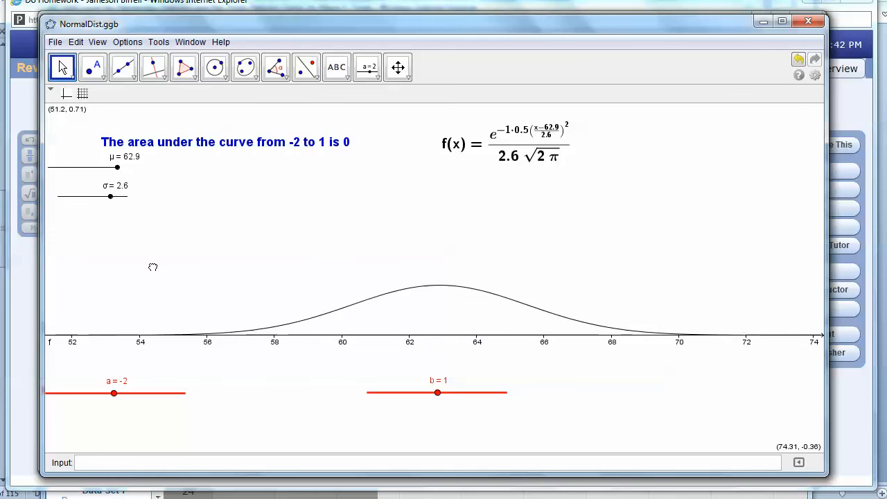
{"action": "left_click_drag", "start_coordinate": [344, 263], "coordinate": [306, 267]}
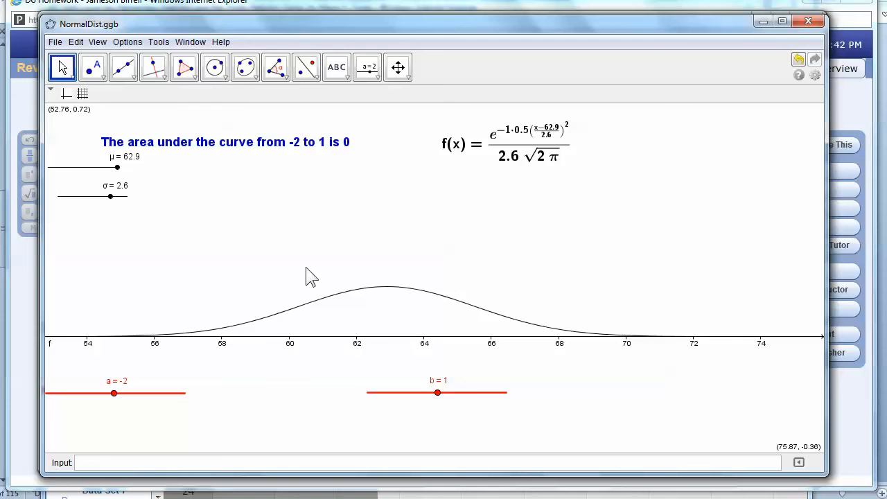
{"action": "left_click_drag", "start_coordinate": [437, 393], "coordinate": [527, 396]}
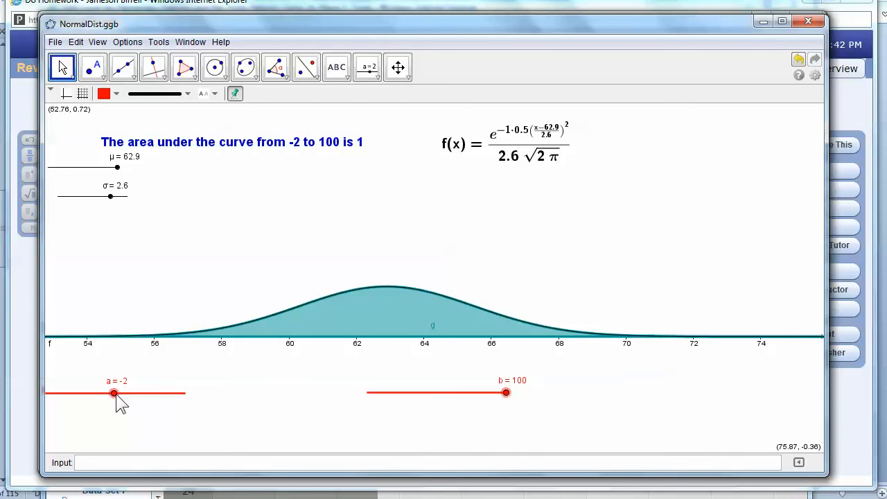
Step lower limit a up from 58 to 58.62, giving an area of 0.95013
{"action": "left_click_drag", "start_coordinate": [113, 394], "coordinate": [157, 393]}
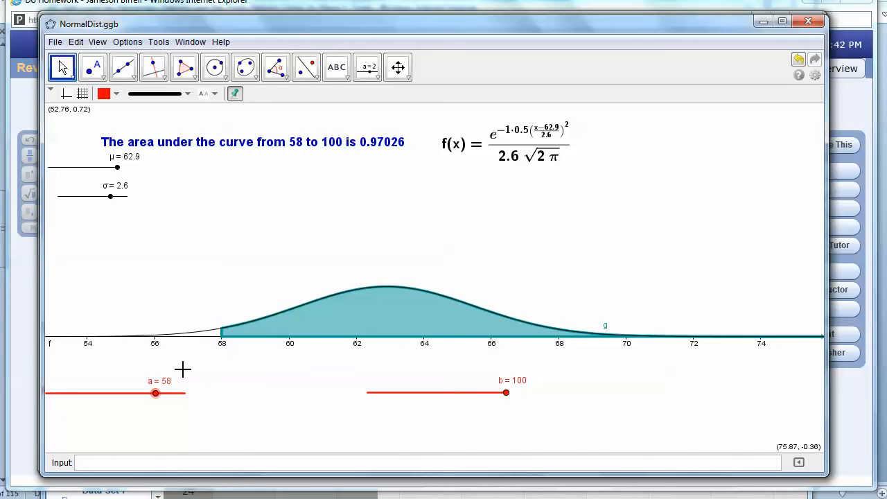
{"action": "key", "text": "Right"}
{"action": "key", "text": "Right"}
{"action": "key", "text": "Right"}
{"action": "key", "text": "Right"}
{"action": "key", "text": "Right"}
{"action": "key", "text": "Right"}
{"action": "key", "text": "Right"}
{"action": "key", "text": "Right"}
{"action": "key", "text": "Right"}
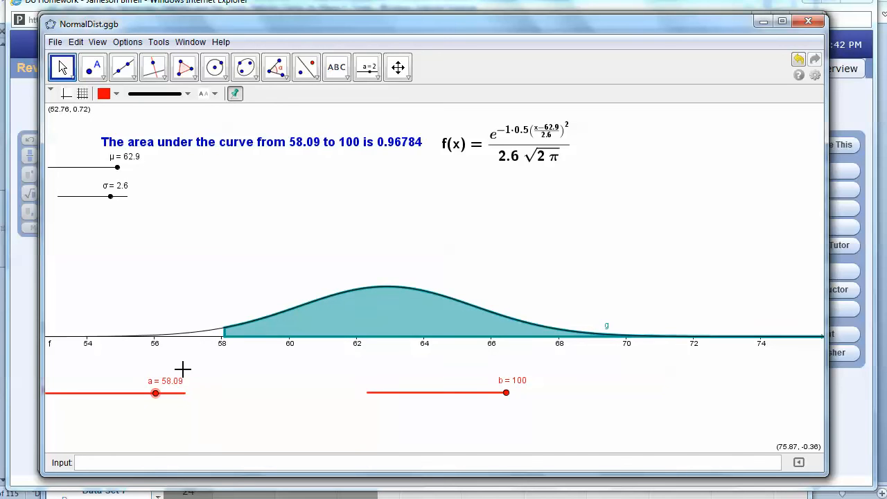
{"action": "key", "text": "Right"}
{"action": "key", "text": "Right"}
{"action": "key", "text": "Right"}
{"action": "key", "text": "Right"}
{"action": "key", "text": "Right"}
{"action": "key", "text": "Right"}
{"action": "key", "text": "Right"}
{"action": "key", "text": "Right"}
{"action": "key", "text": "Right"}
{"action": "key", "text": "Right"}
{"action": "key", "text": "Right"}
{"action": "key", "text": "Right"}
{"action": "key", "text": "Right"}
{"action": "key", "text": "Right"}
{"action": "key", "text": "Right"}
{"action": "key", "text": "Right"}
{"action": "key", "text": "Right"}
{"action": "key", "text": "Right"}
{"action": "key", "text": "Right"}
{"action": "key", "text": "Right"}
{"action": "key", "text": "Right"}
{"action": "key", "text": "Right"}
{"action": "key", "text": "Right"}
{"action": "key", "text": "Right"}
{"action": "key", "text": "Right"}
{"action": "key", "text": "Right"}
{"action": "key", "text": "Right"}
{"action": "key", "text": "Right"}
{"action": "key", "text": "Right"}
{"action": "key", "text": "Right"}
{"action": "key", "text": "Right"}
{"action": "key", "text": "Right"}
{"action": "key", "text": "Right"}
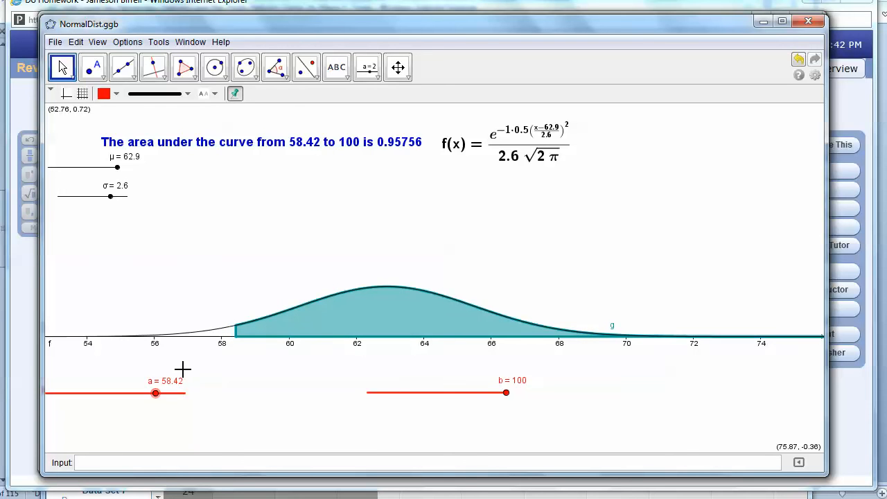
{"action": "key", "text": "Right"}
{"action": "key", "text": "Right"}
{"action": "key", "text": "Right"}
{"action": "key", "text": "Right"}
{"action": "key", "text": "Right"}
{"action": "key", "text": "Right"}
{"action": "key", "text": "Right"}
{"action": "key", "text": "Right"}
{"action": "key", "text": "Right"}
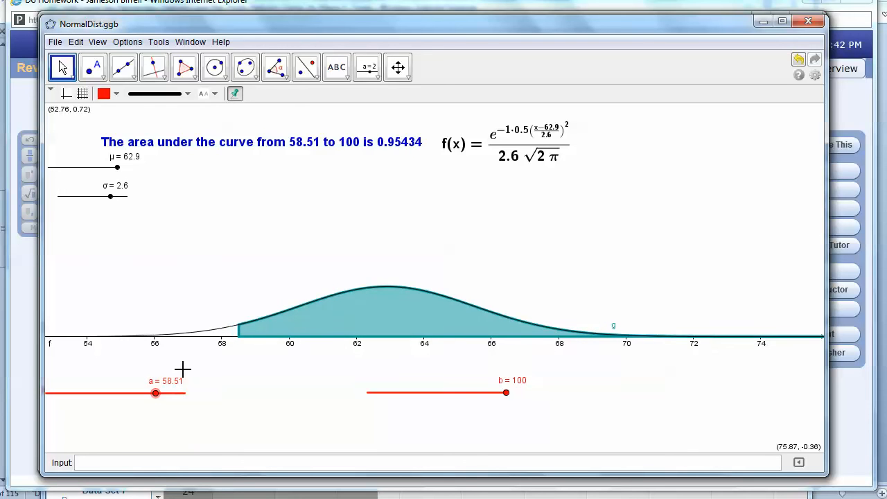
{"action": "key", "text": "Right"}
{"action": "key", "text": "Right"}
{"action": "key", "text": "Right"}
{"action": "key", "text": "Right"}
{"action": "key", "text": "Right"}
{"action": "key", "text": "Right"}
{"action": "key", "text": "Right"}
{"action": "key", "text": "Right"}
{"action": "key", "text": "Right"}
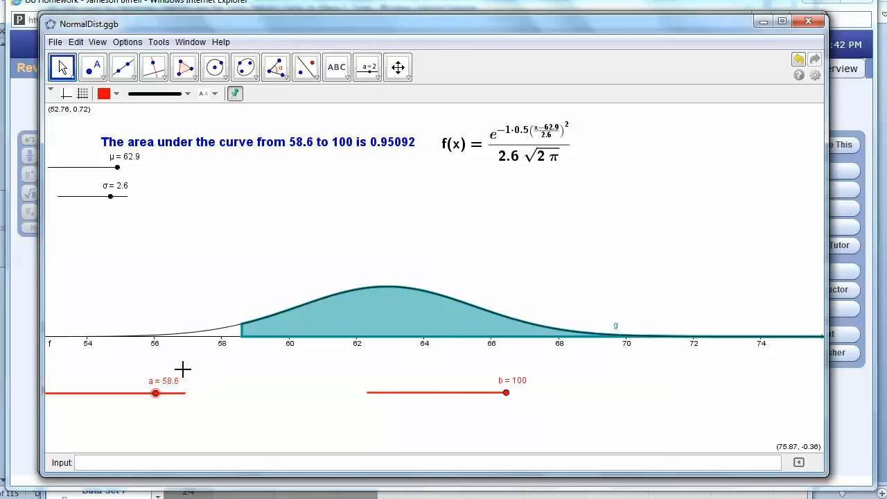
{"action": "key", "text": "Right"}
{"action": "key", "text": "Left"}
{"action": "key", "text": "Right"}
{"action": "key", "text": "Right"}
{"action": "key", "text": "Right"}
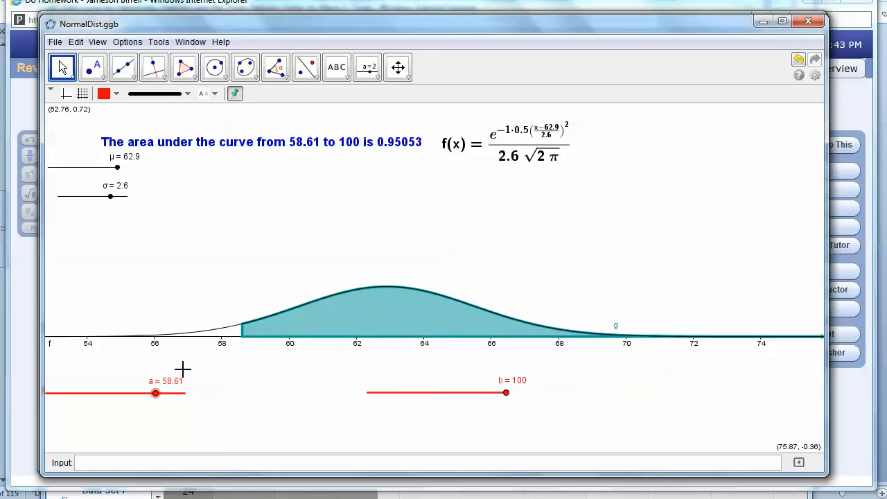
{"action": "key", "text": "Left"}
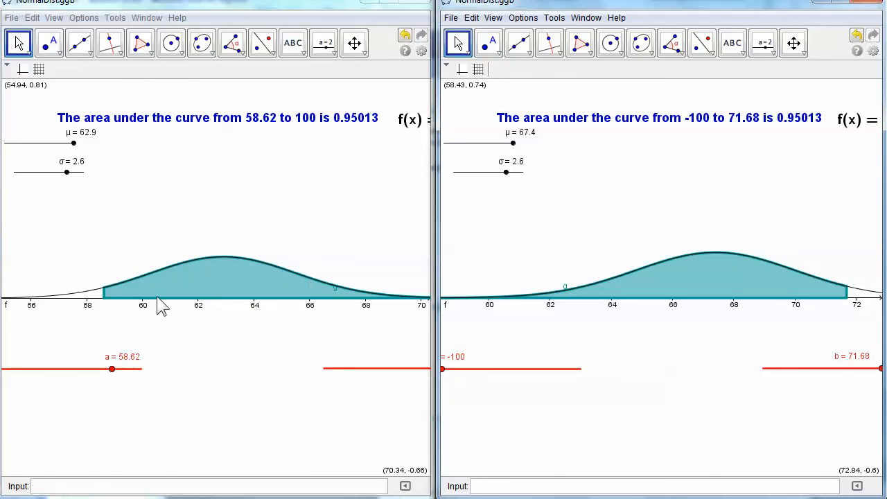
Tile the women's and men's NormalDist.ggb windows side by side to compare their 0.95013 areas
{"action": "key", "text": "ctrl"}
Return to the MathXL homework and view part c's lower-bound feedback: correct answer 58.6 ± 0.1
{"action": "left_click_drag", "start_coordinate": [832, 329], "coordinate": [812, 337]}
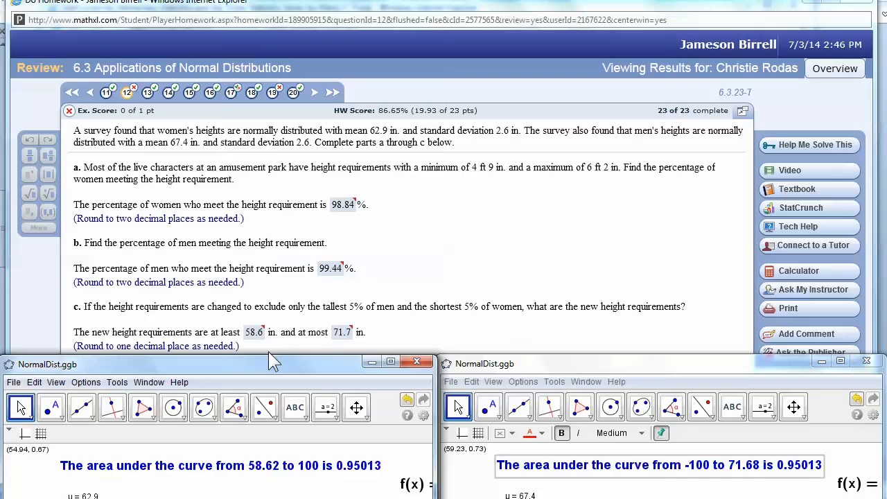
{"action": "mouse_move", "coordinate": [256, 339]}
{"action": "left_click", "coordinate": [404, 335]}
{"action": "mouse_move", "coordinate": [258, 338]}
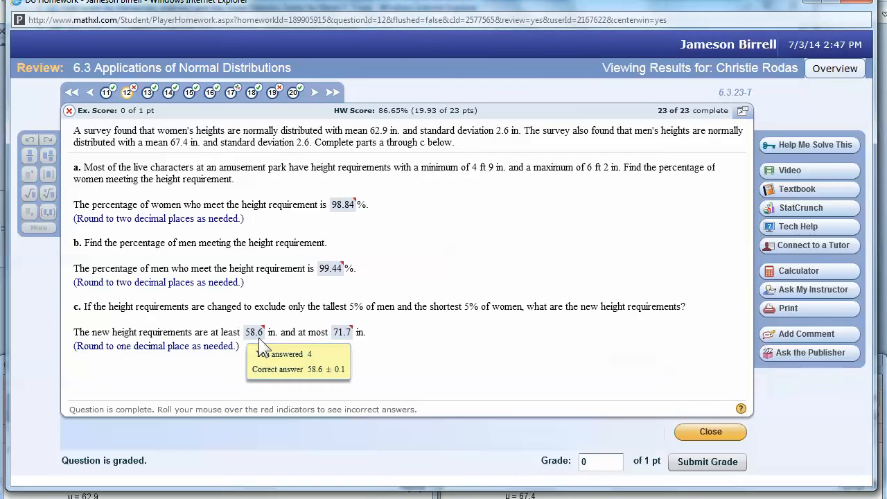